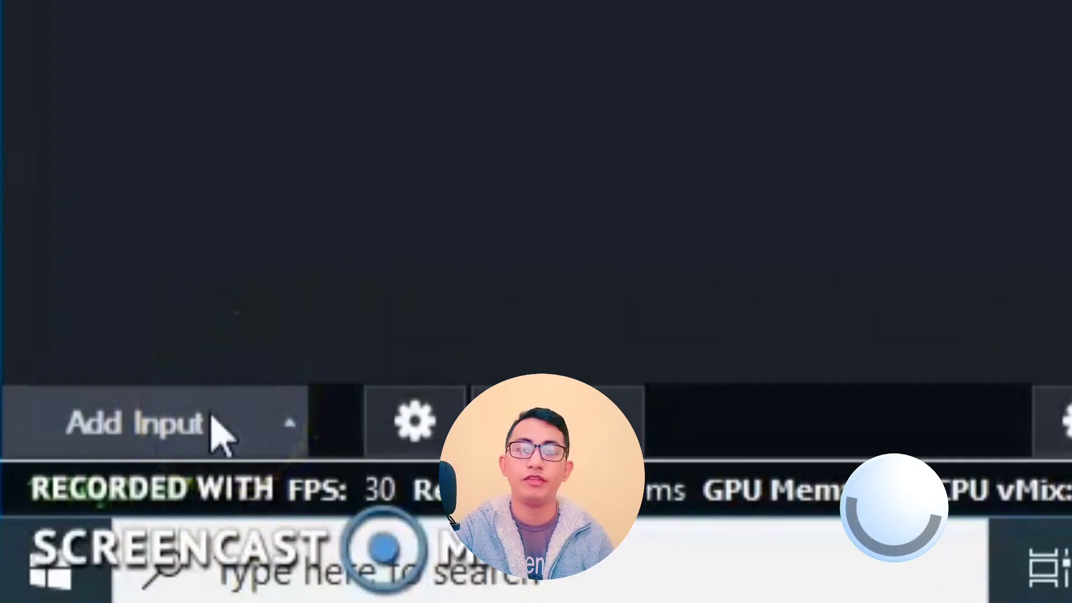
Add a List input containing the five MP4 videos from the folder "2" on the Desktop
click(179, 438)
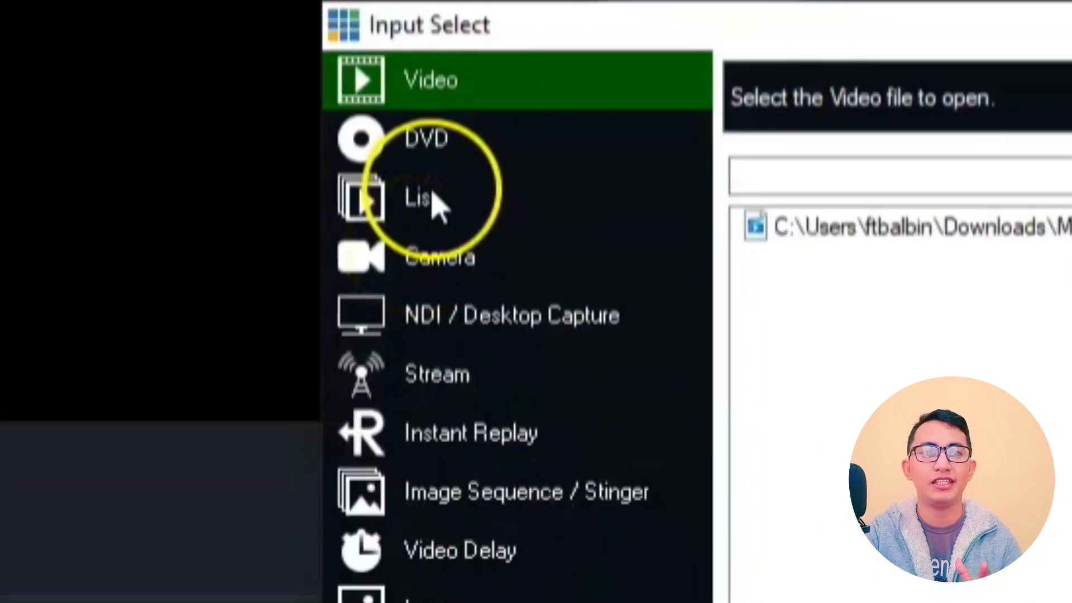
click(431, 201)
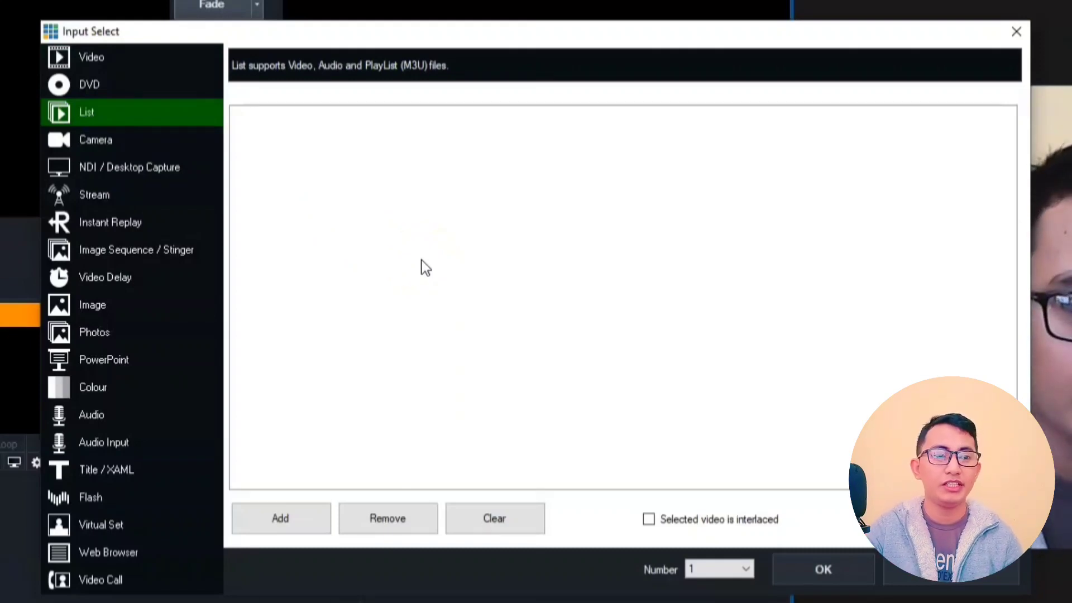
click(313, 515)
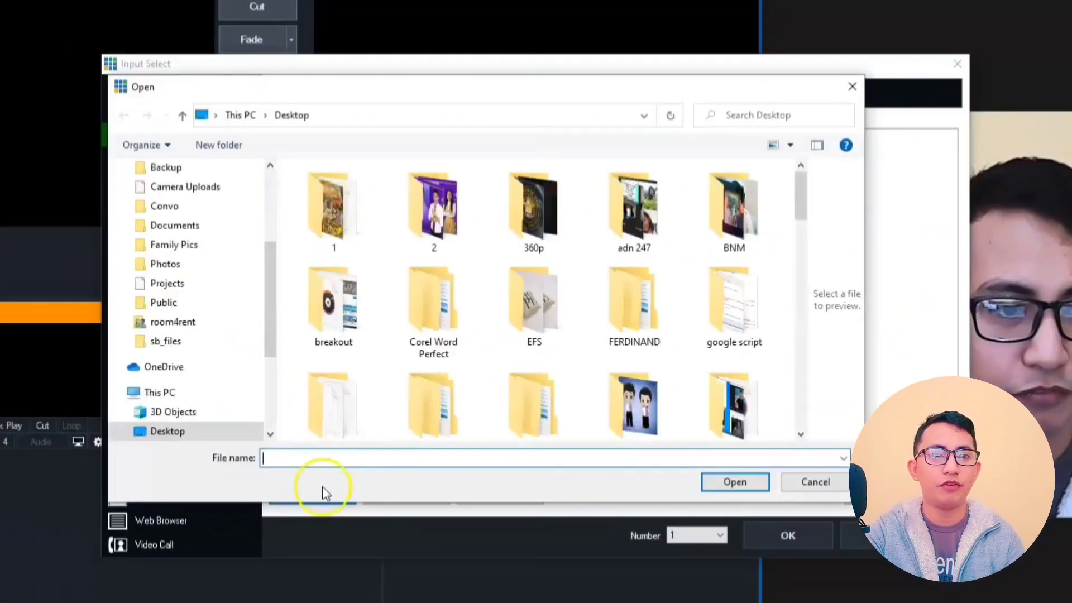
double_click(455, 226)
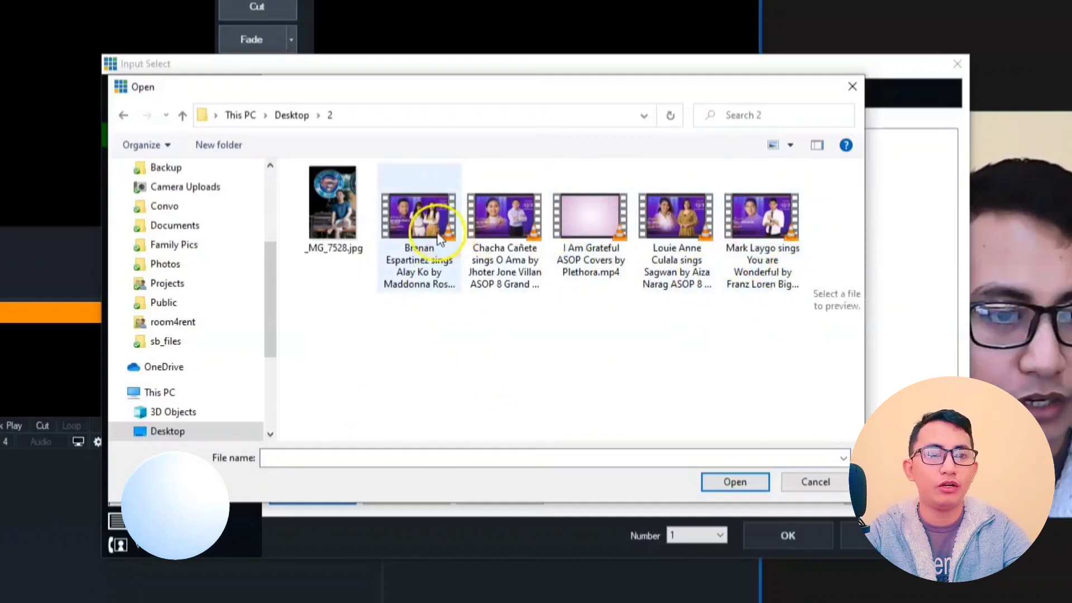
click(575, 260)
ctrl+click(667, 254)
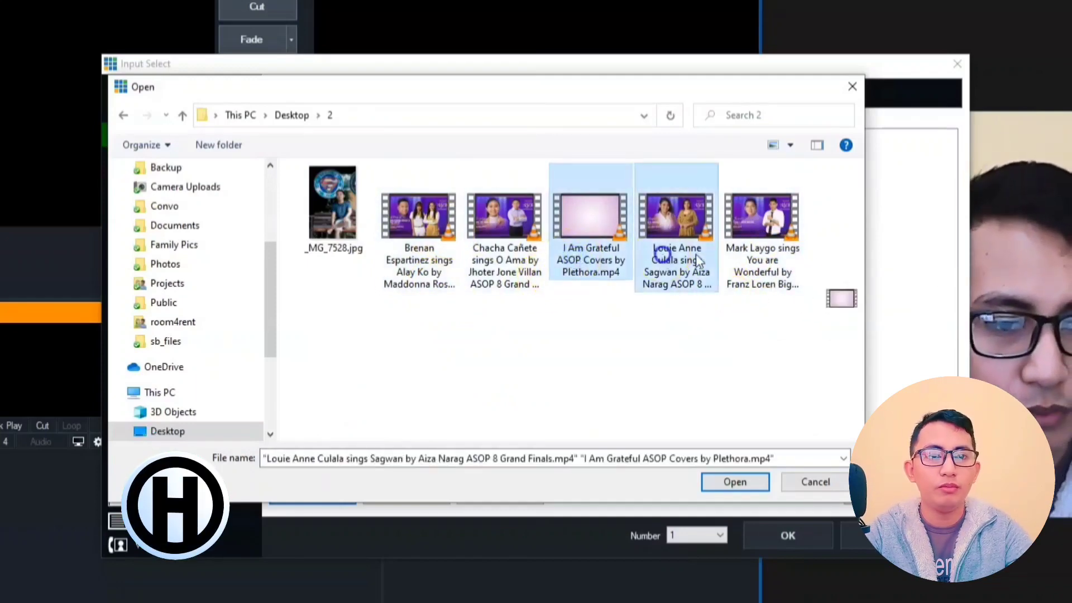
ctrl+click(785, 250)
ctrl+click(511, 252)
ctrl+click(423, 251)
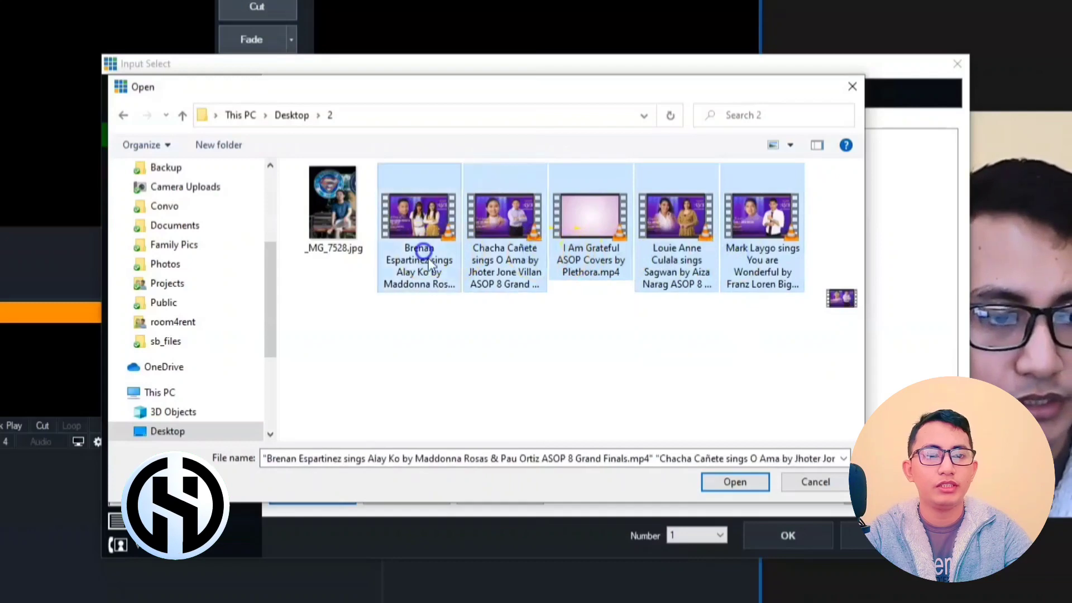
click(732, 479)
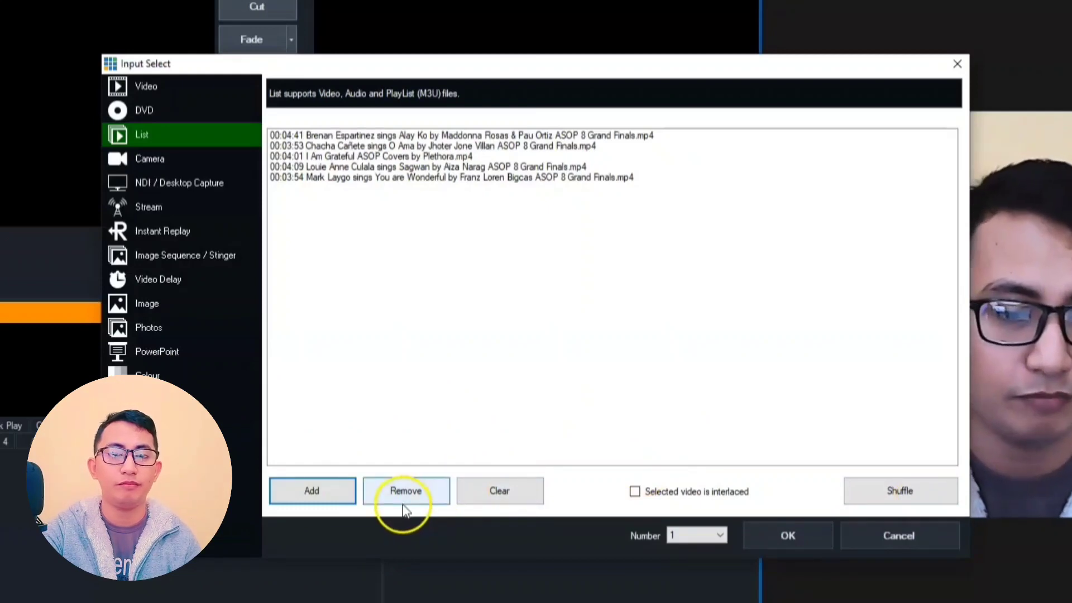
click(784, 538)
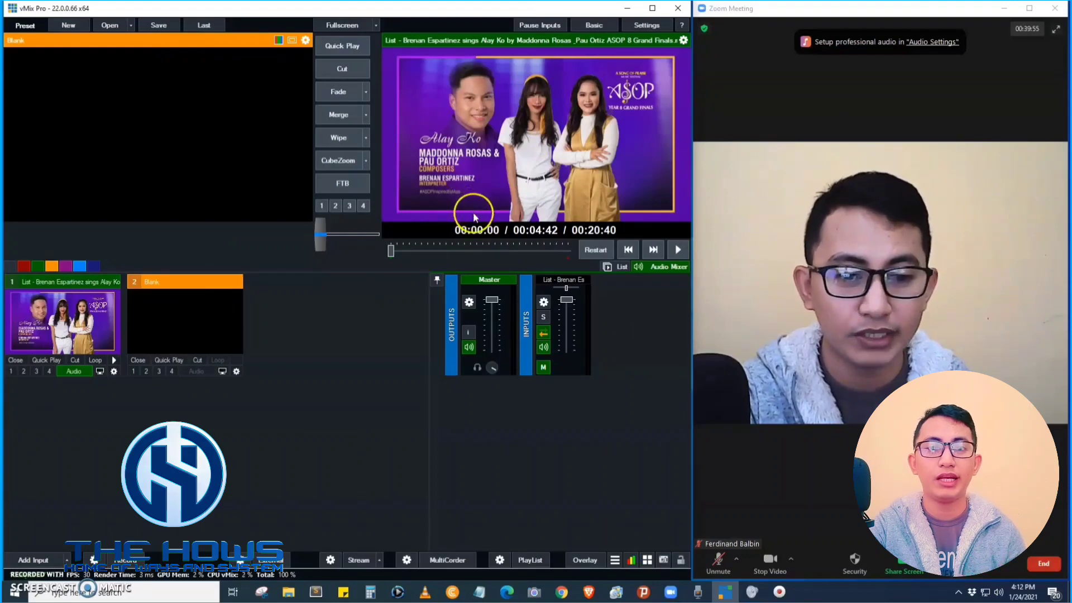
Play the first video of the list in the output for a few seconds and pause it
click(679, 250)
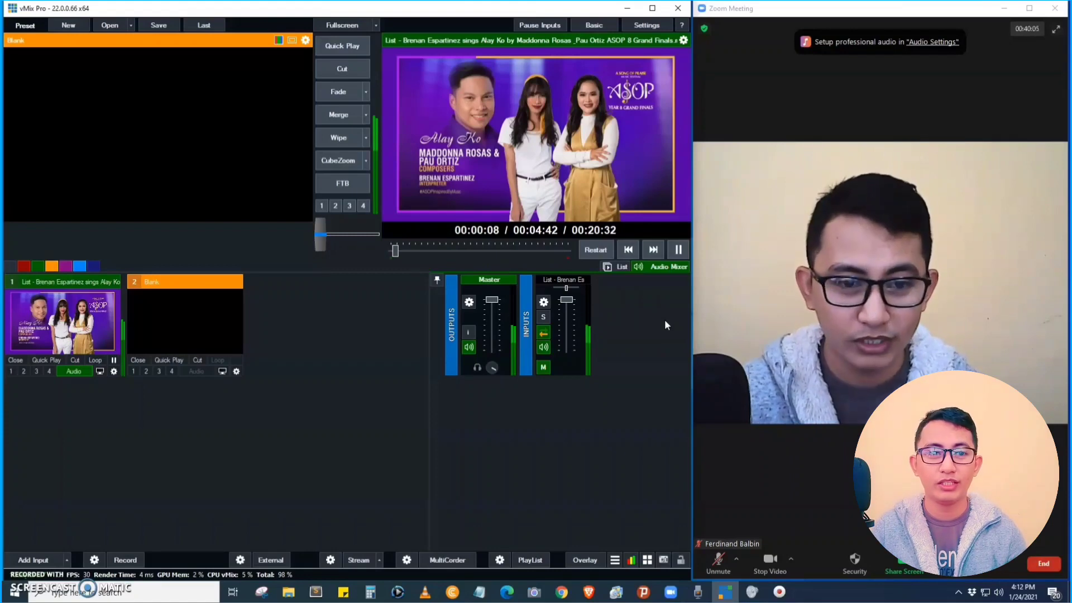
click(679, 250)
Play "I Am Grateful ASOP Covers by Plethora.mp4" from the list, skip ahead in it, and pause it
click(622, 268)
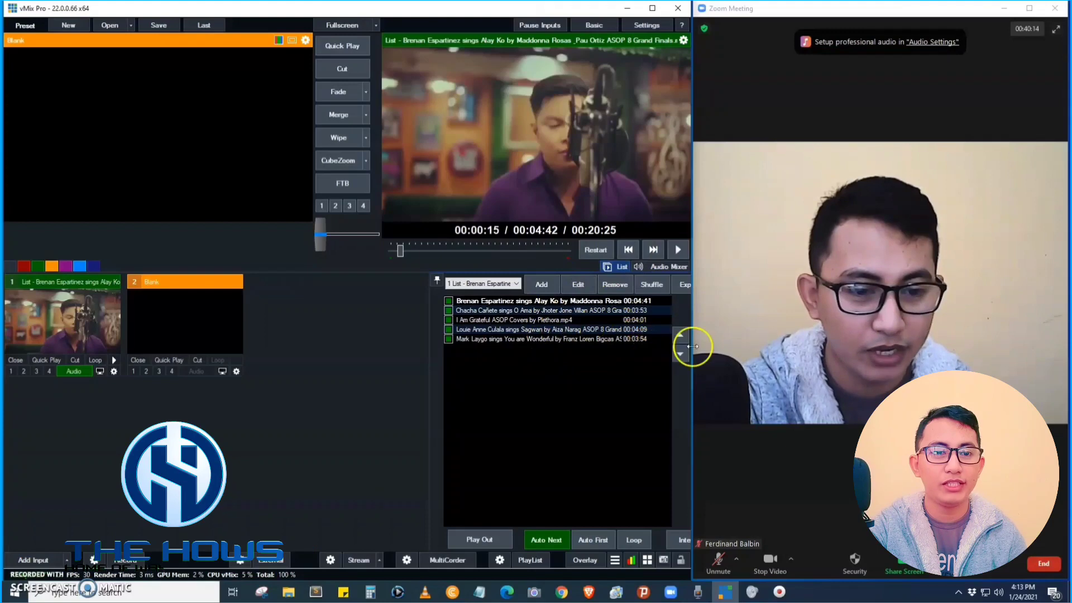
double_click(508, 320)
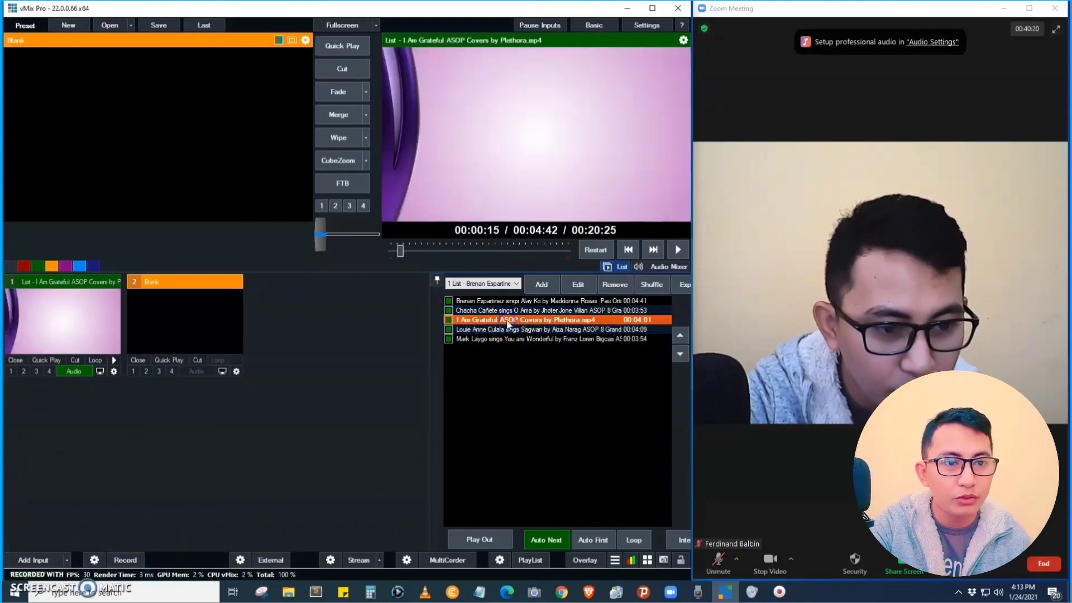
click(680, 250)
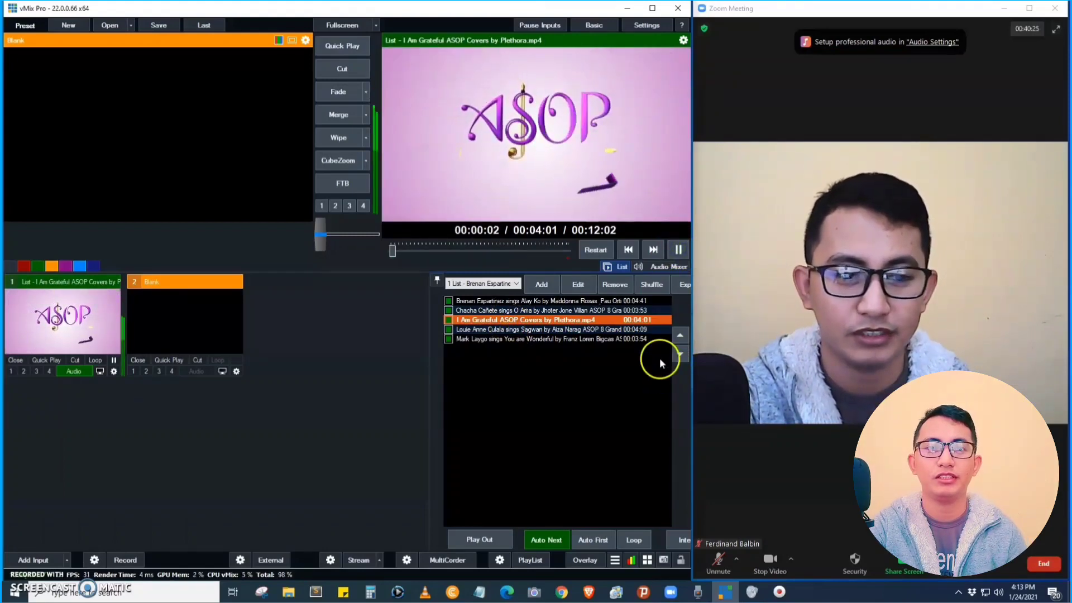
click(414, 249)
click(677, 250)
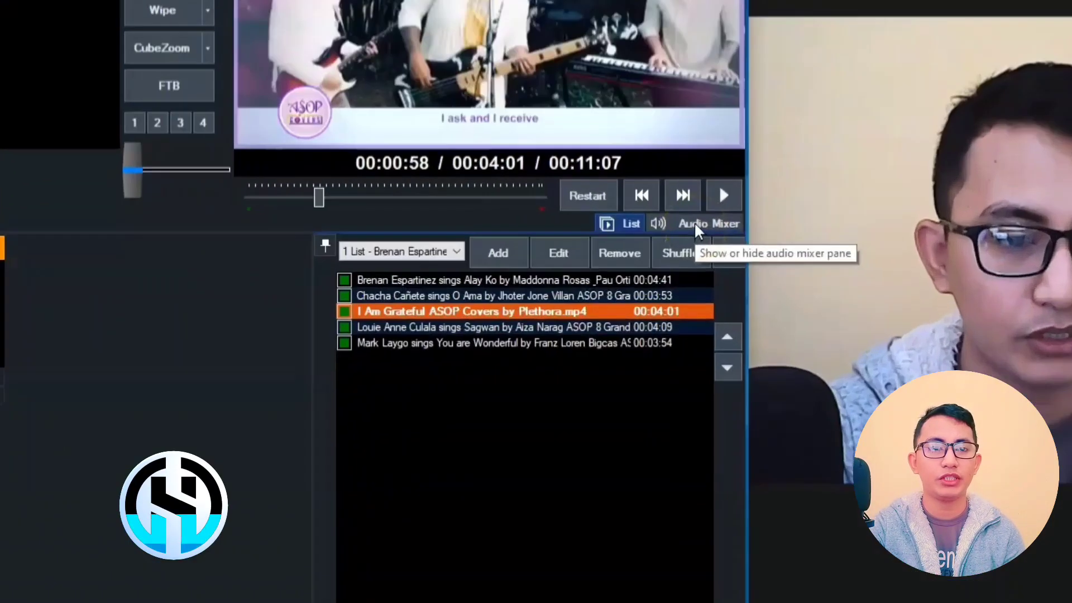
Show the audio mixer and lower the volume of both the Master output and the list input to roughly the same level
click(615, 267)
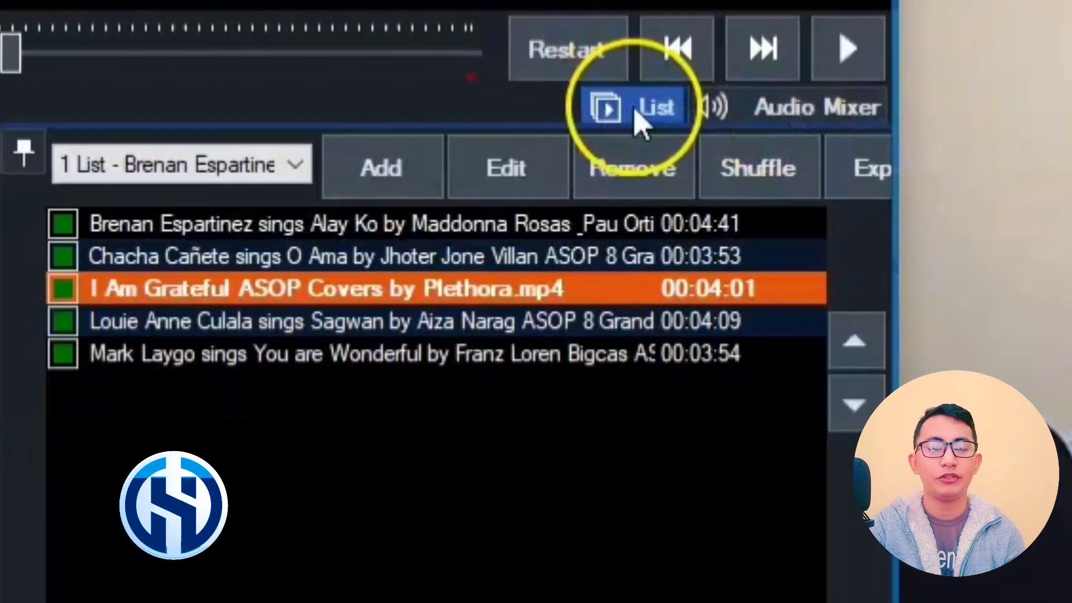
click(774, 122)
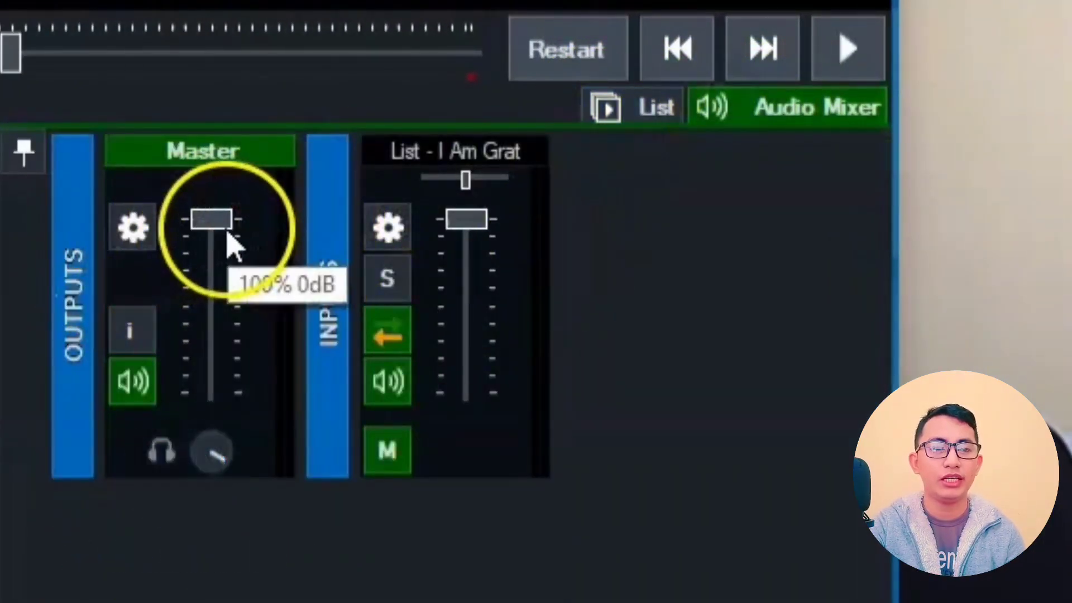
drag(220, 227, 220, 287)
drag(464, 224, 478, 311)
drag(234, 300, 235, 307)
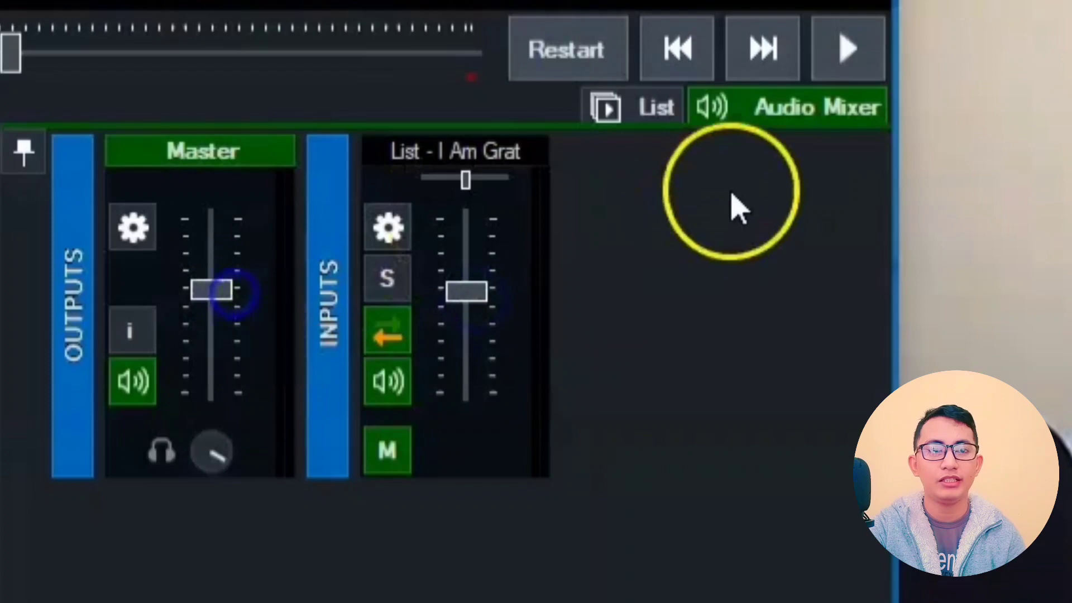
Resume the list video for a few seconds to hear the volume level and pause it again
click(840, 59)
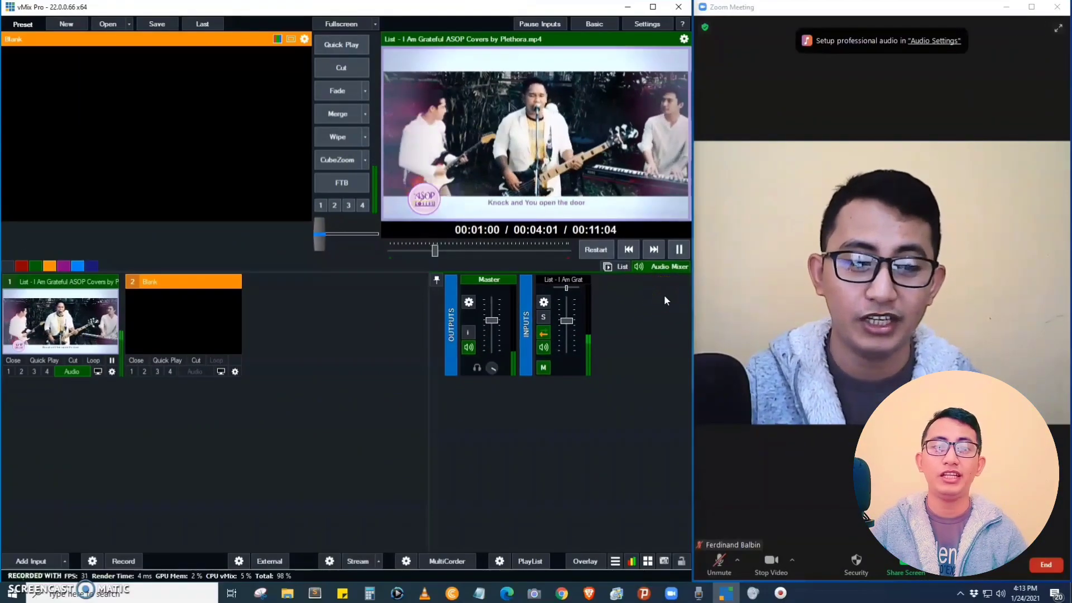
click(679, 249)
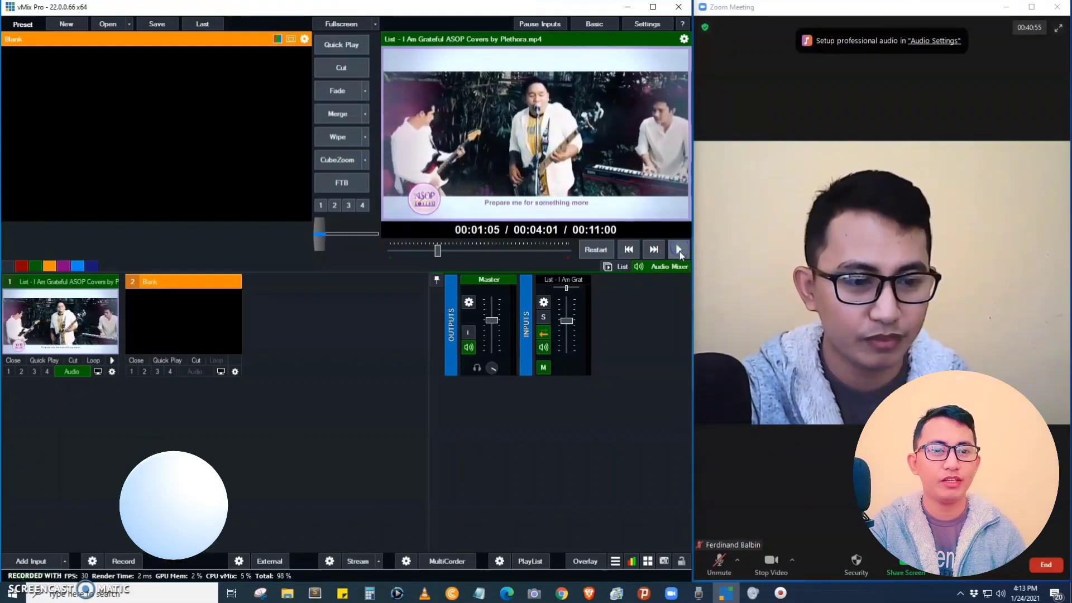
click(659, 342)
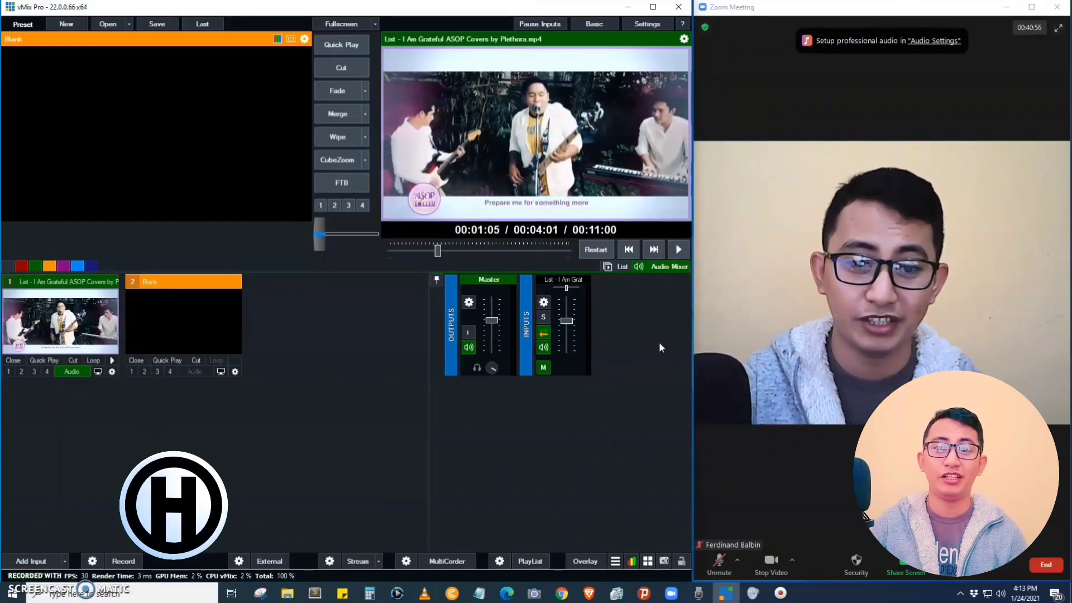
Open the input selection dialog for adding a second input
click(127, 371)
click(87, 515)
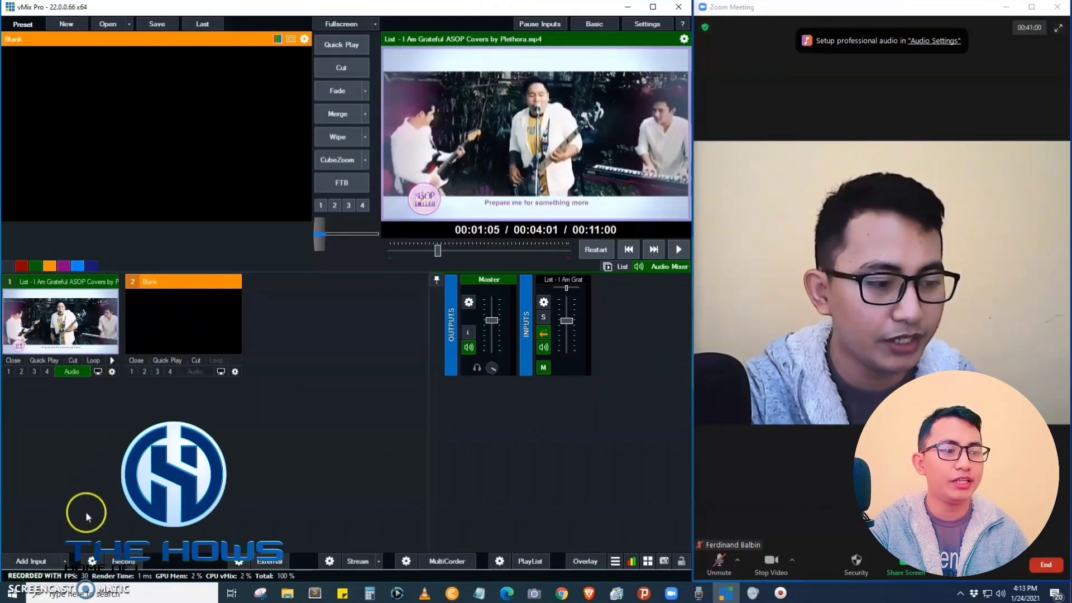
click(33, 562)
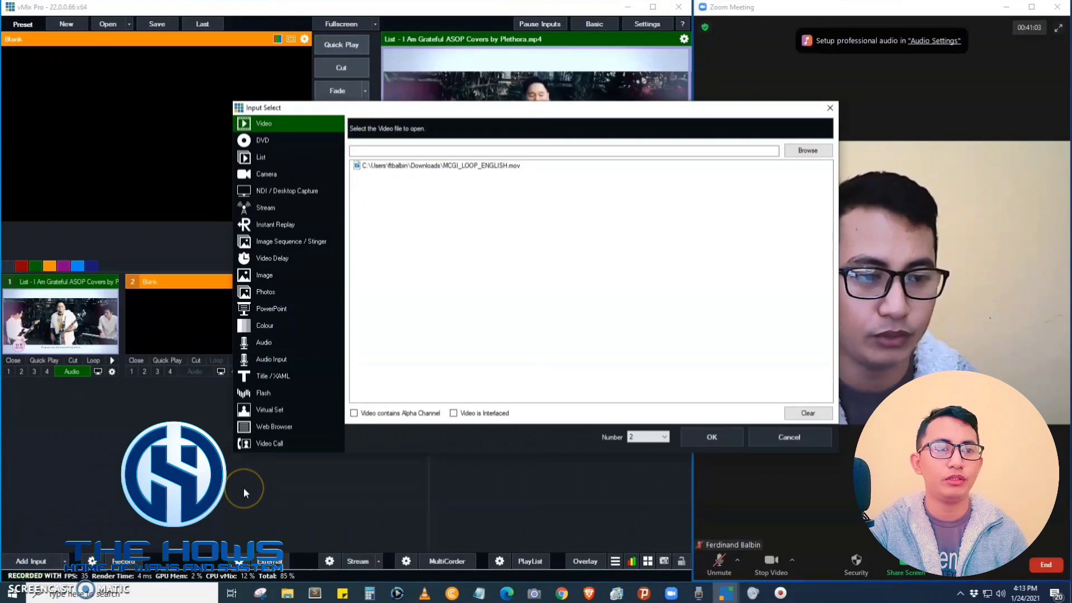
click(266, 294)
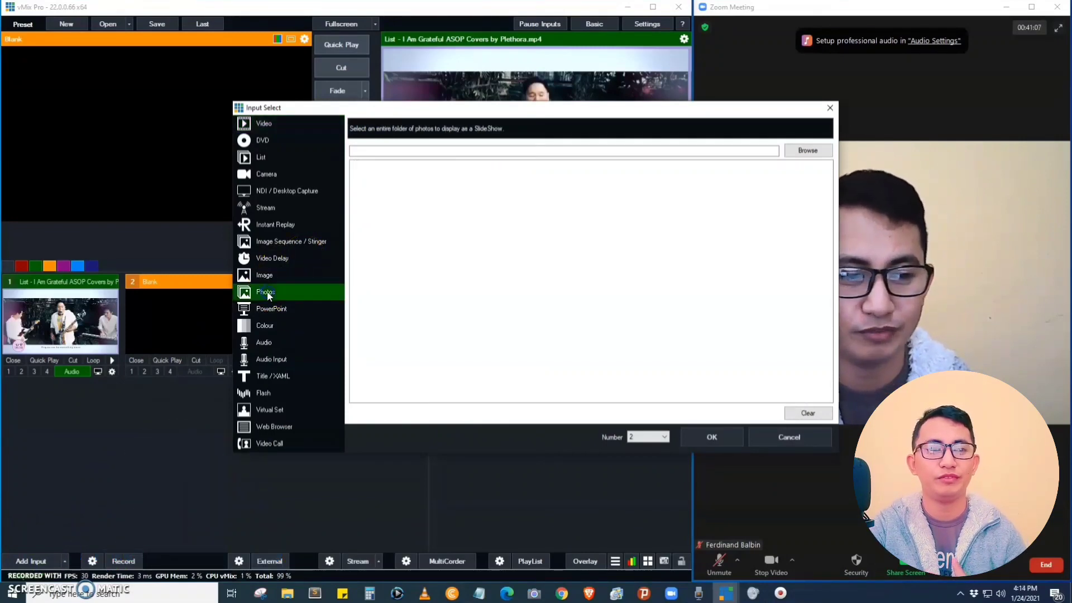
click(815, 151)
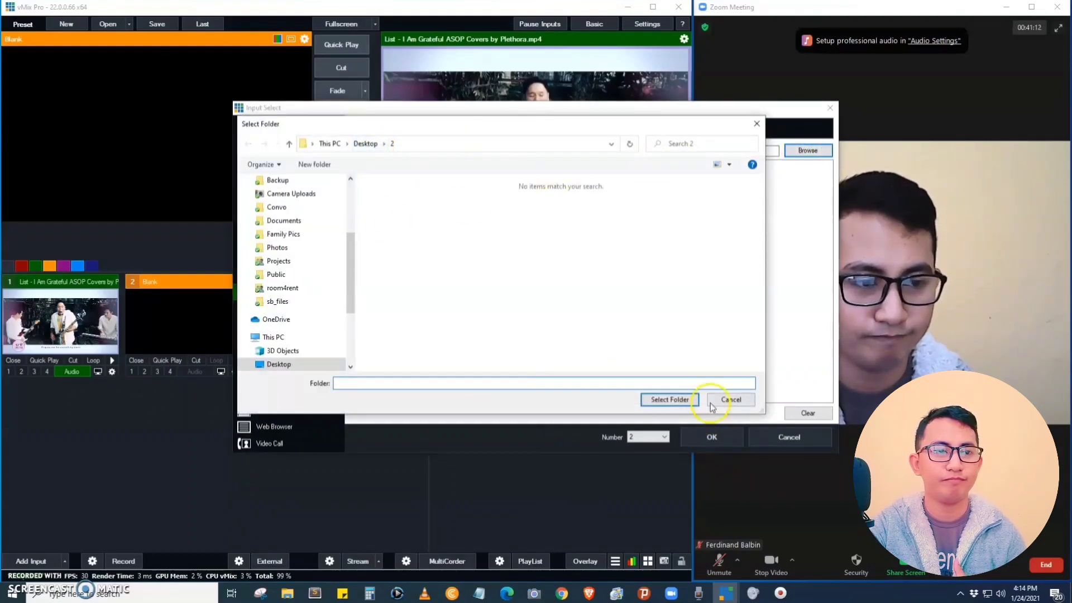
click(758, 124)
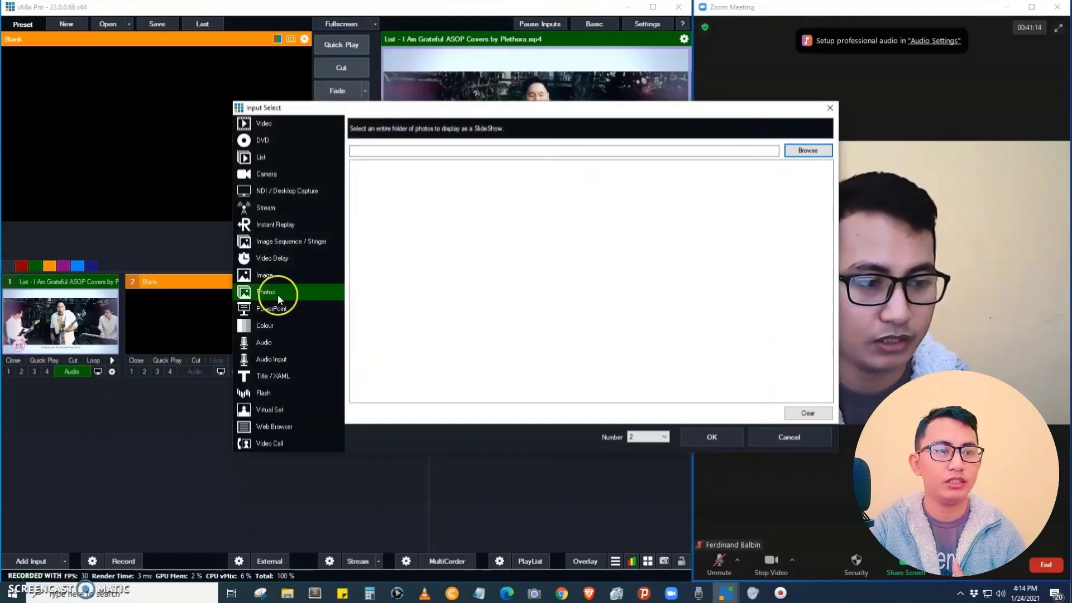
Add the picture _MG_7528.jpg from the Desktop folder "2" as a single Image input
click(266, 276)
click(800, 152)
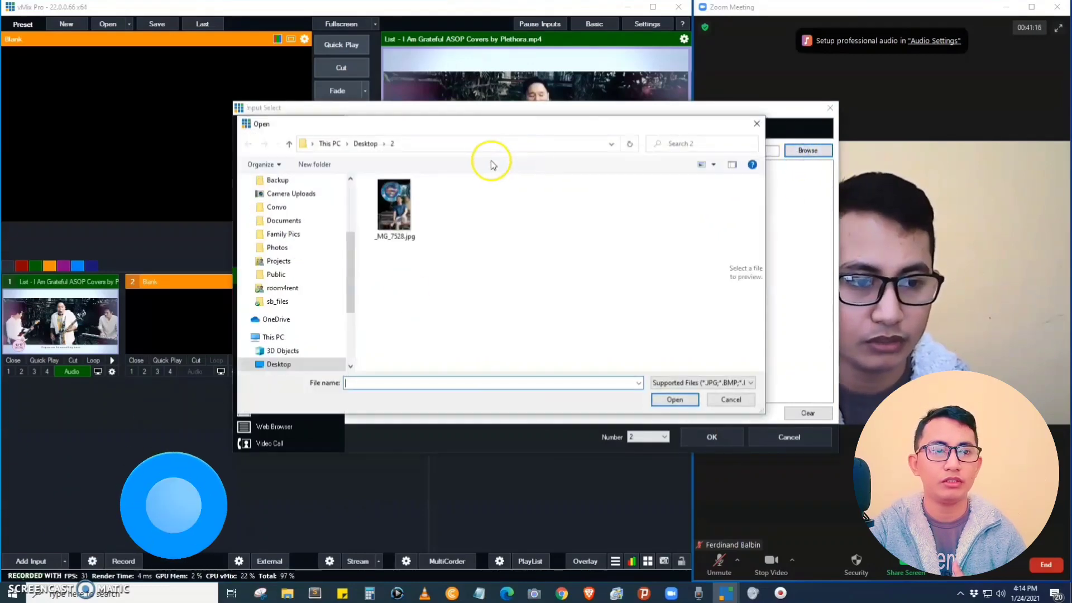
double_click(393, 218)
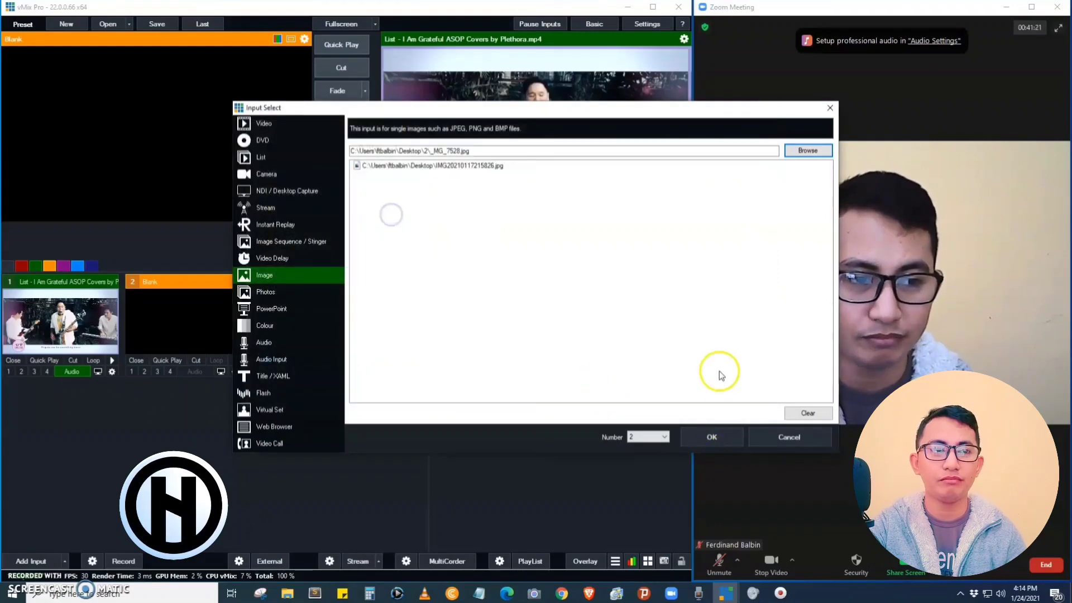
click(716, 436)
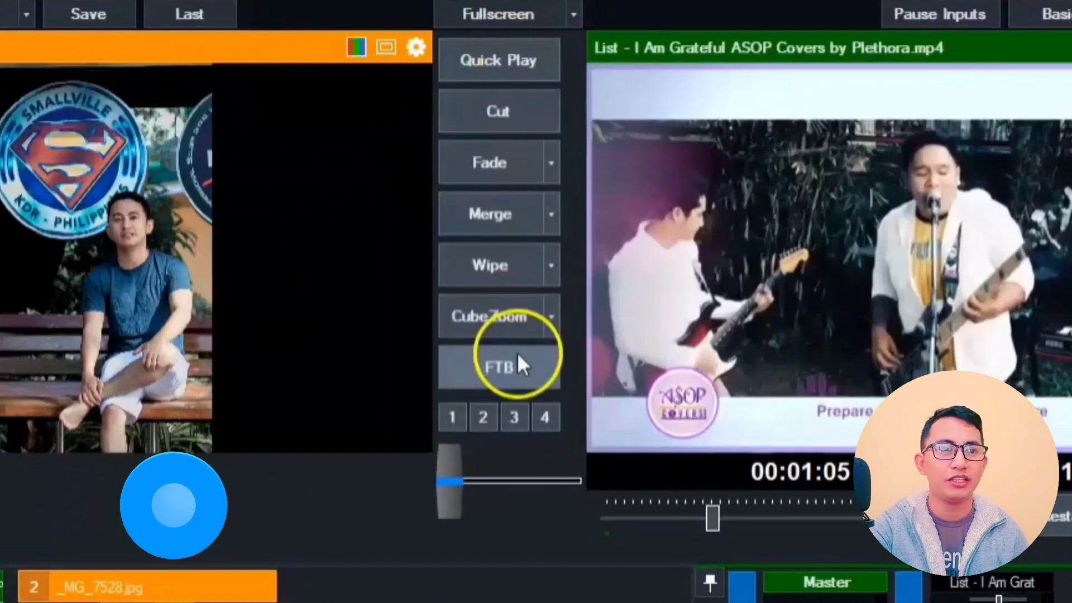
Swap _MG_7528.jpg and the list video between preview and output using the Fade, Merge and Wipe transitions
click(500, 161)
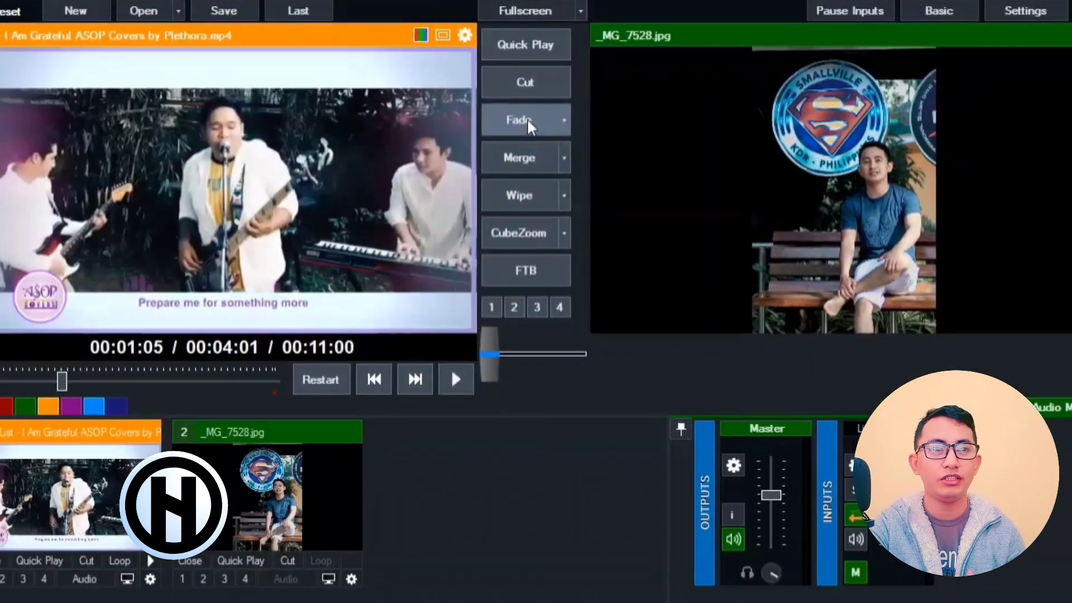
click(528, 121)
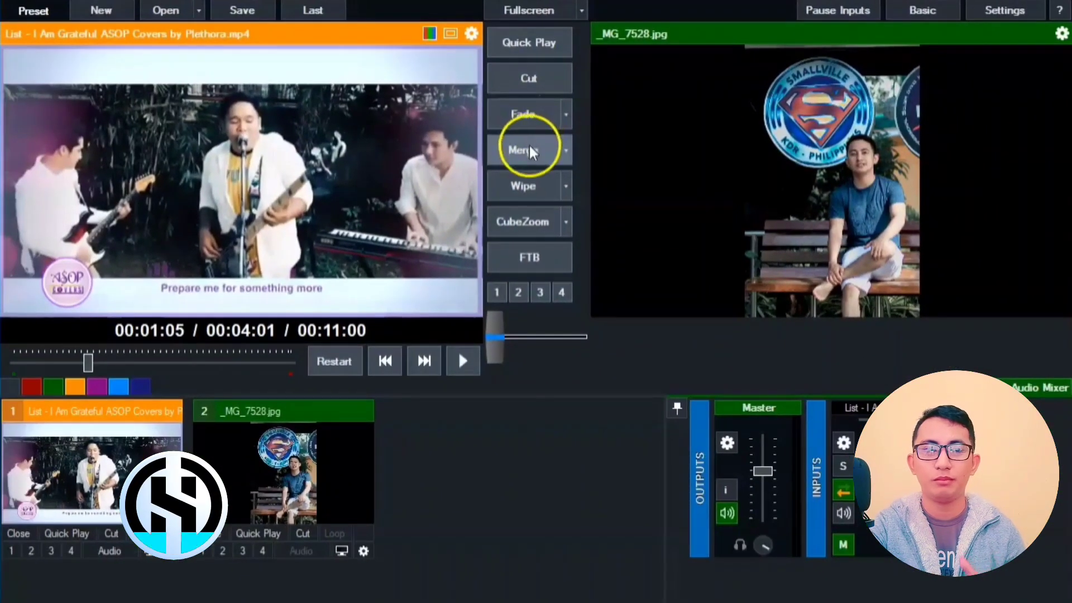
click(530, 146)
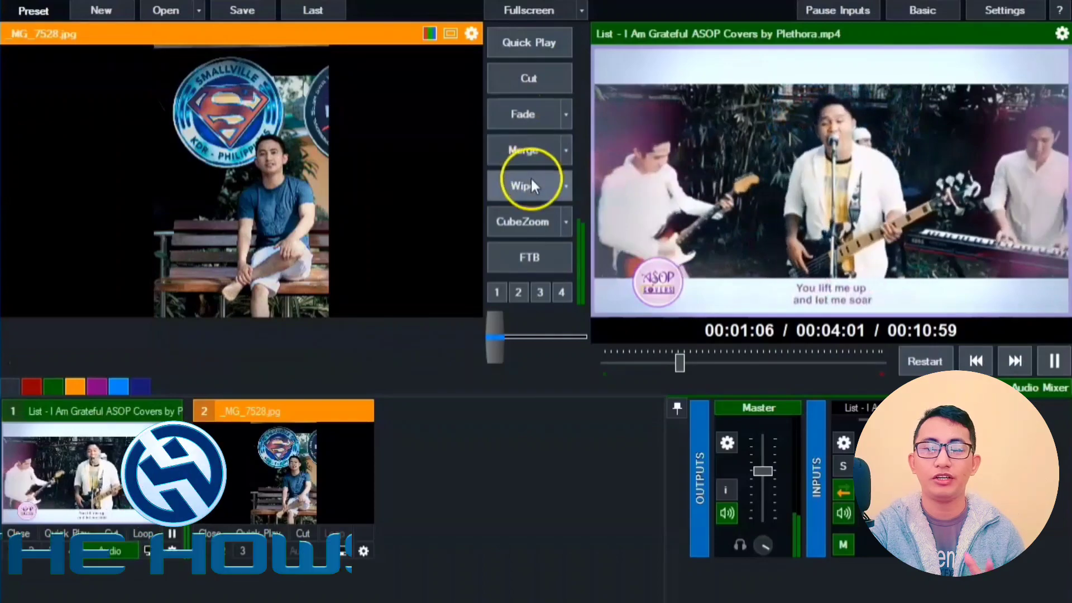
click(530, 186)
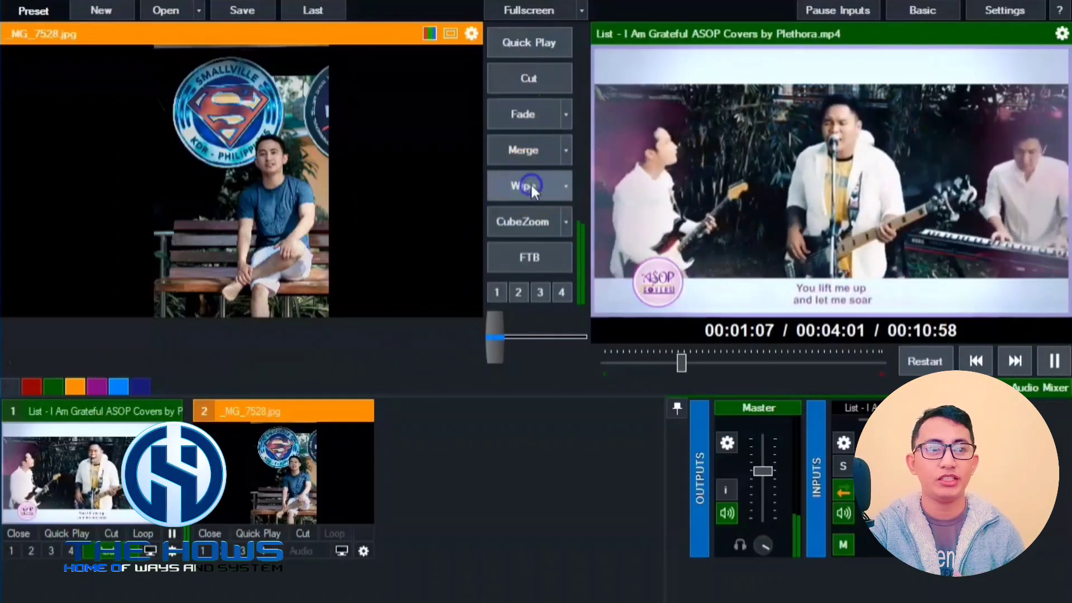
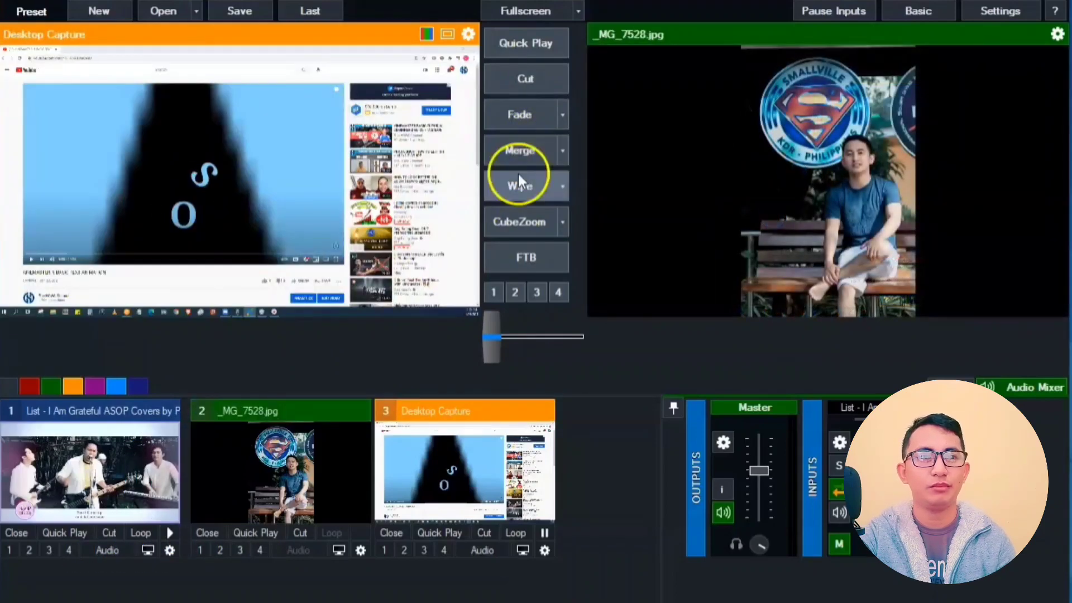
Send the Desktop Capture input from the preview to the output with a Wipe transition
click(518, 185)
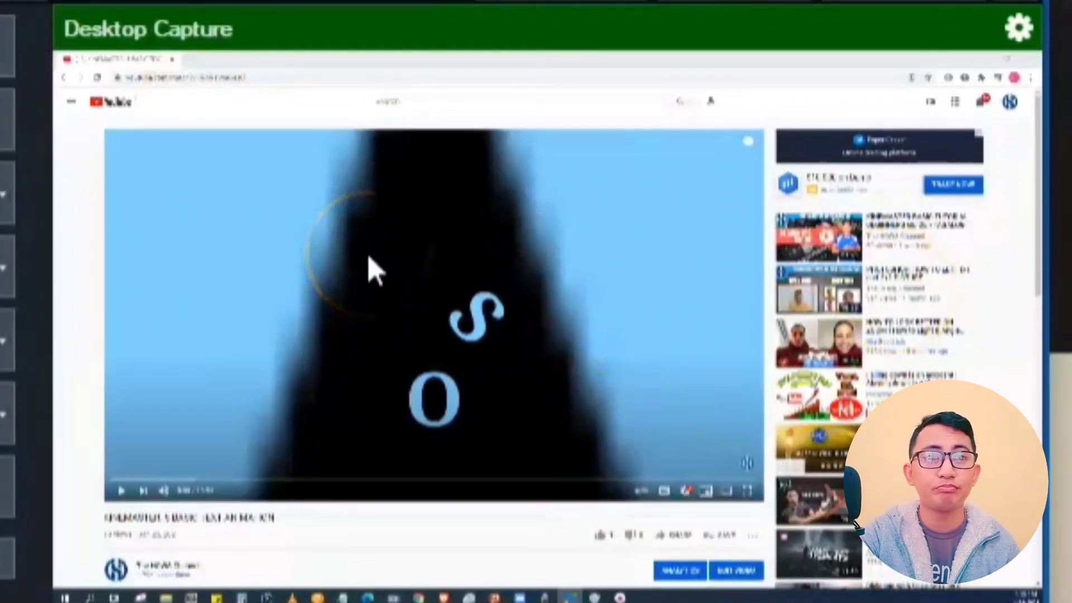
click(699, 447)
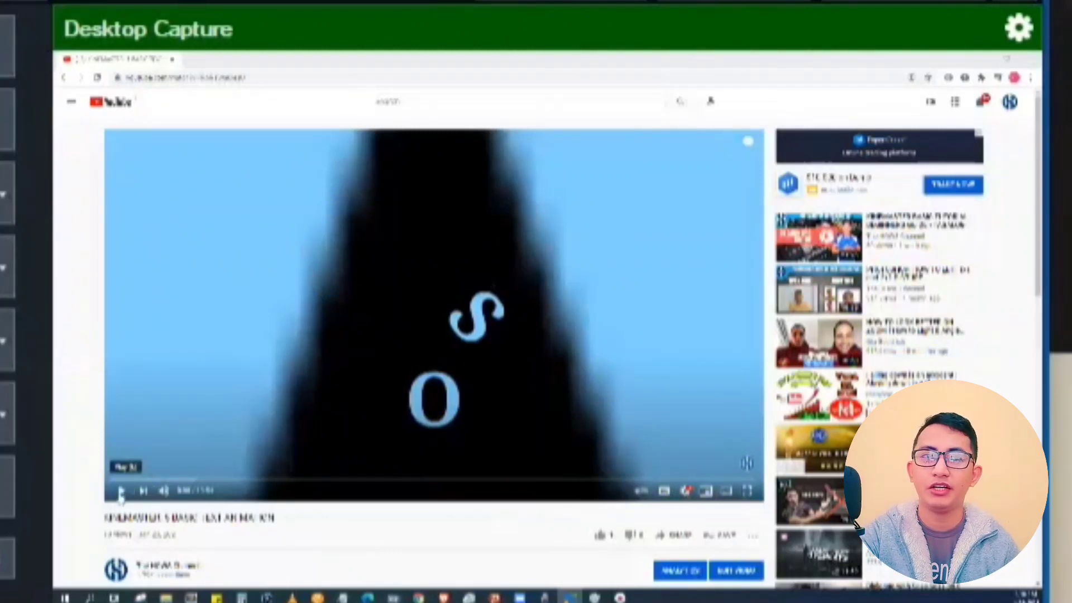
click(323, 411)
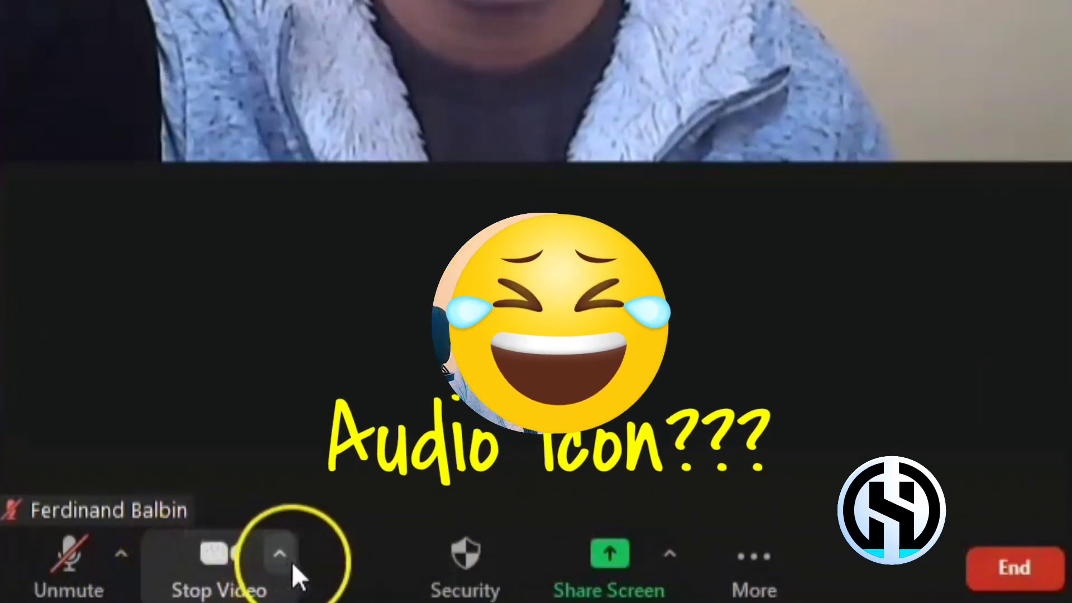
Select vMix Video YV12 as the Zoom camera and turn on the External output in vMix
click(284, 556)
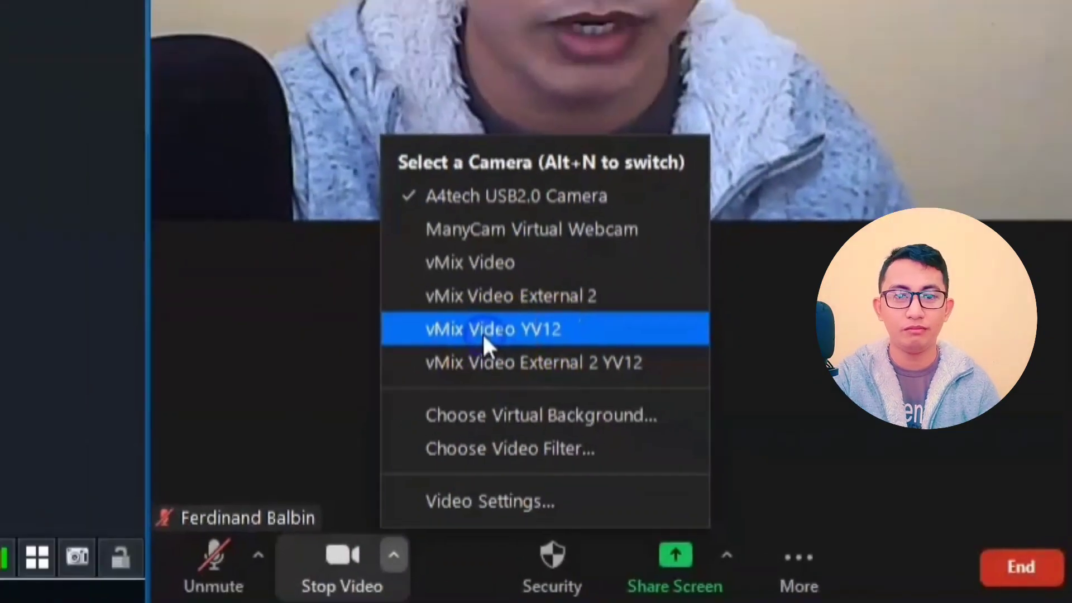
click(384, 295)
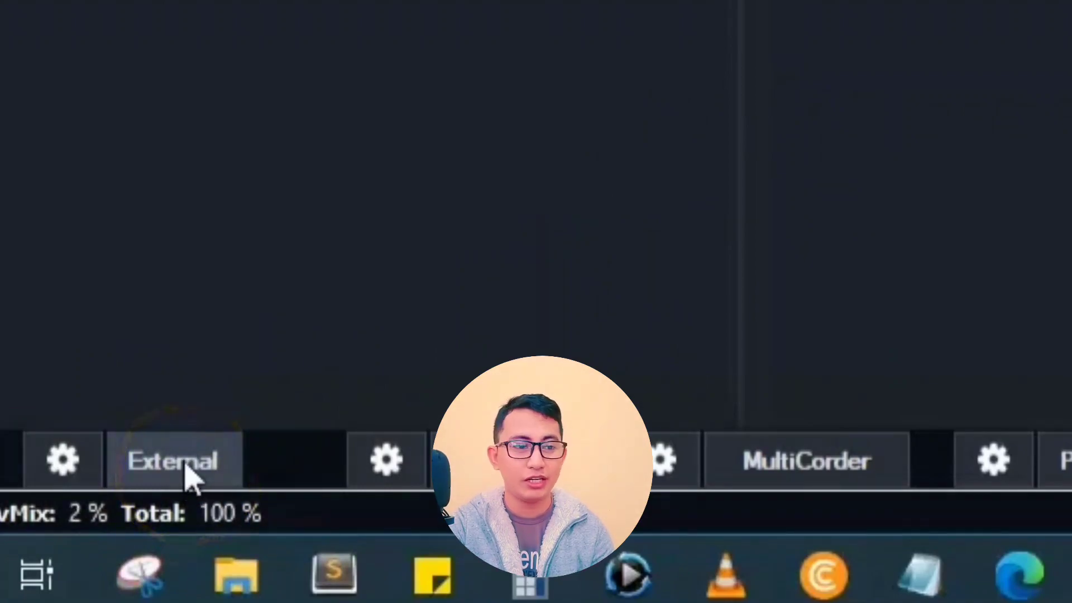
click(186, 475)
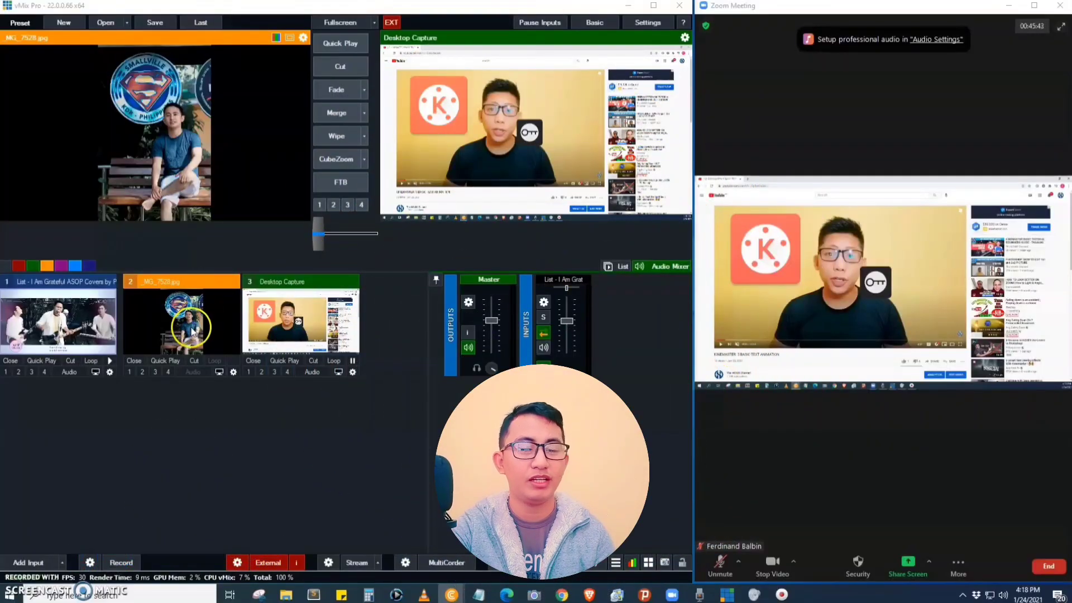
Send the list video from the preview to the output with a Merge transition and pause its playback
click(43, 330)
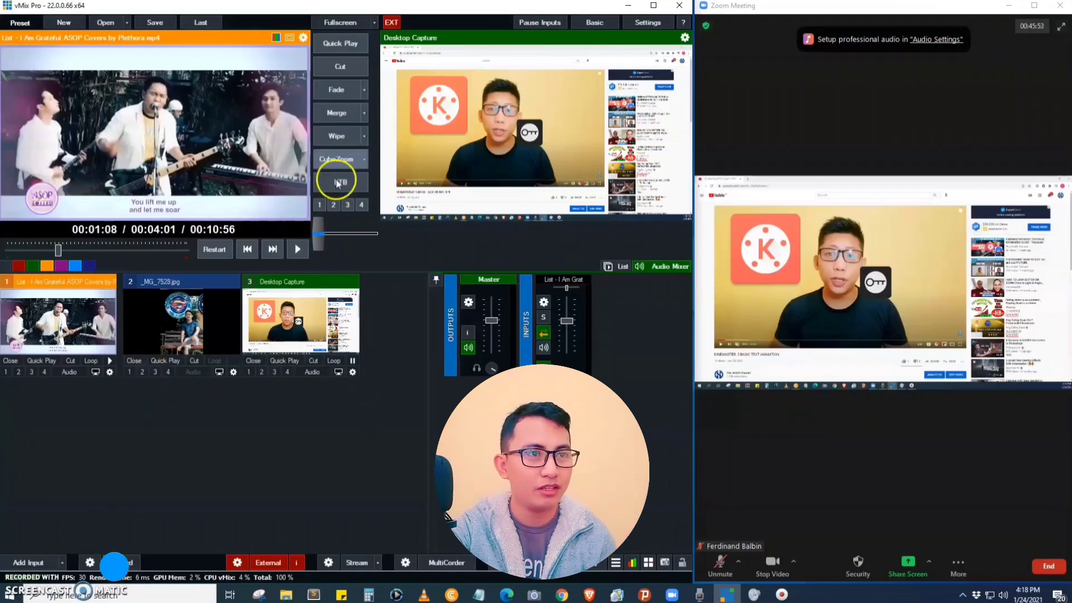
click(335, 112)
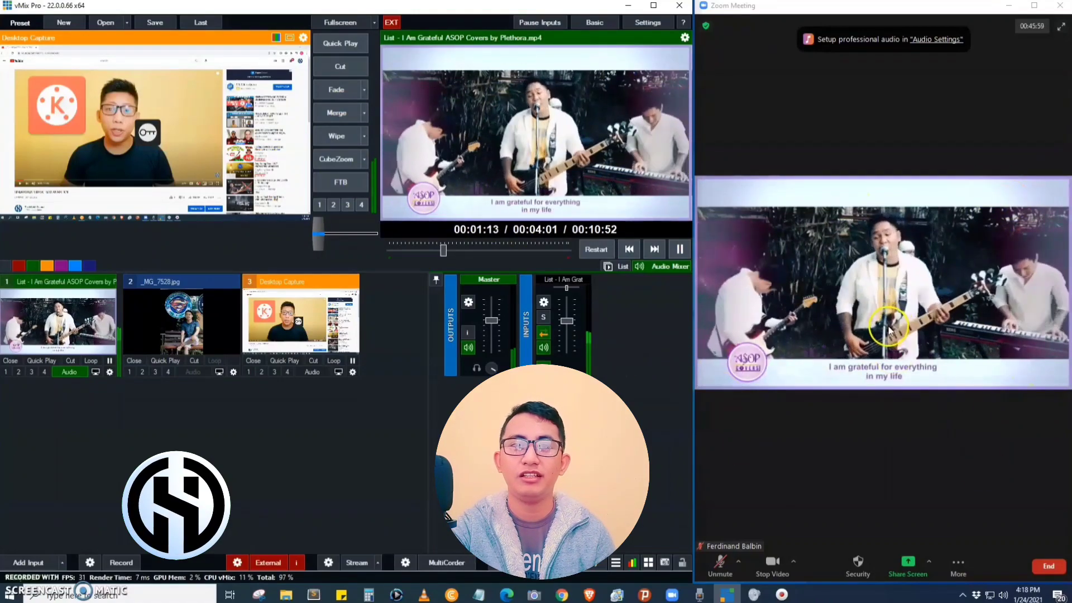
click(678, 249)
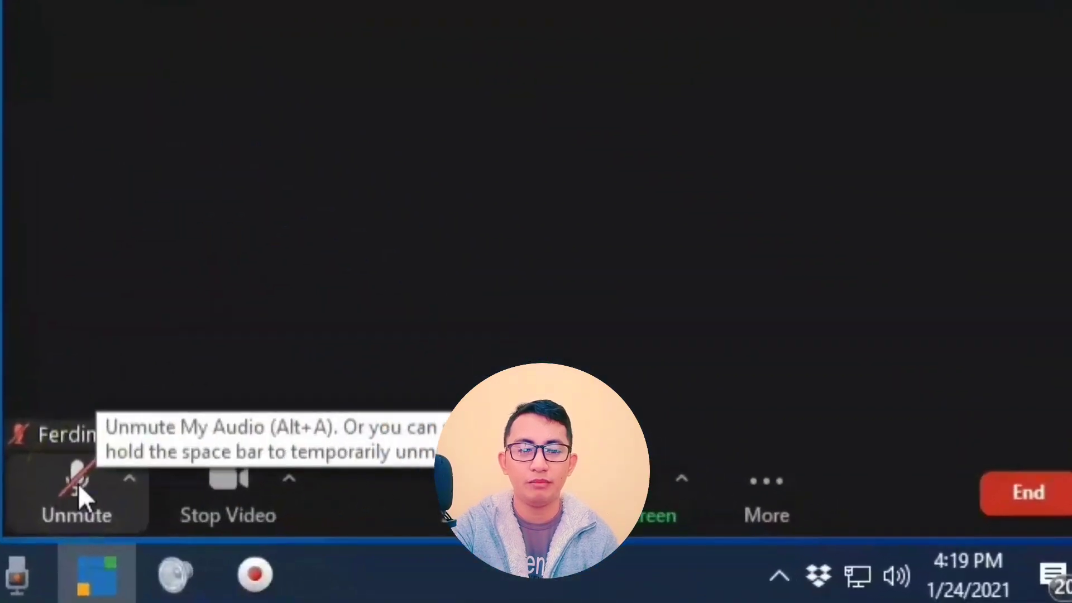
Unmute Zoom, set its microphone to CABLE Output (VB-Audio Virtual Cable), and reopen the audio device choices to check them
click(79, 484)
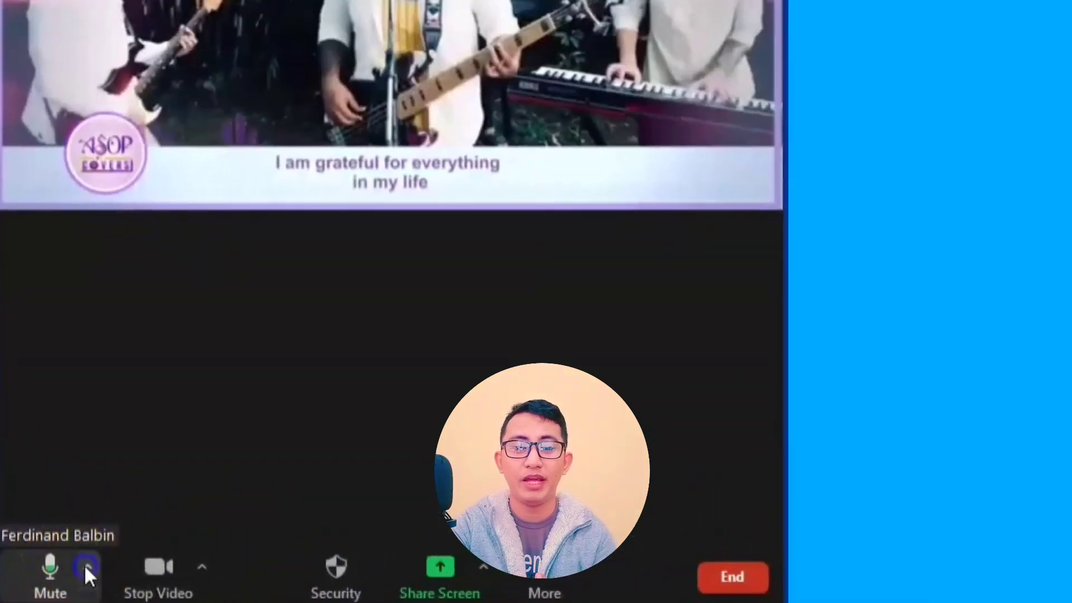
click(85, 566)
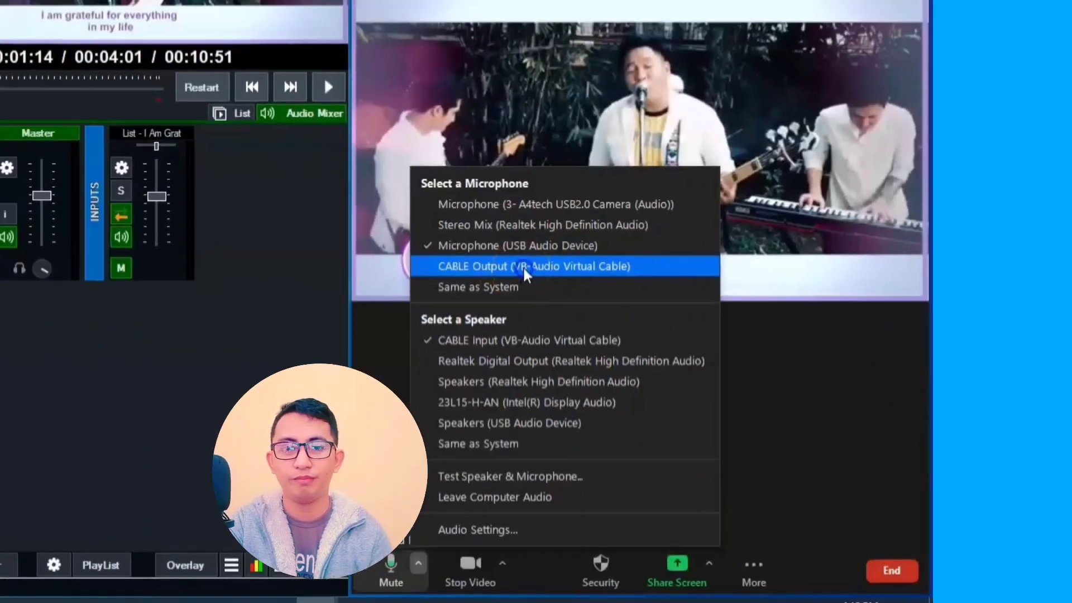
click(230, 163)
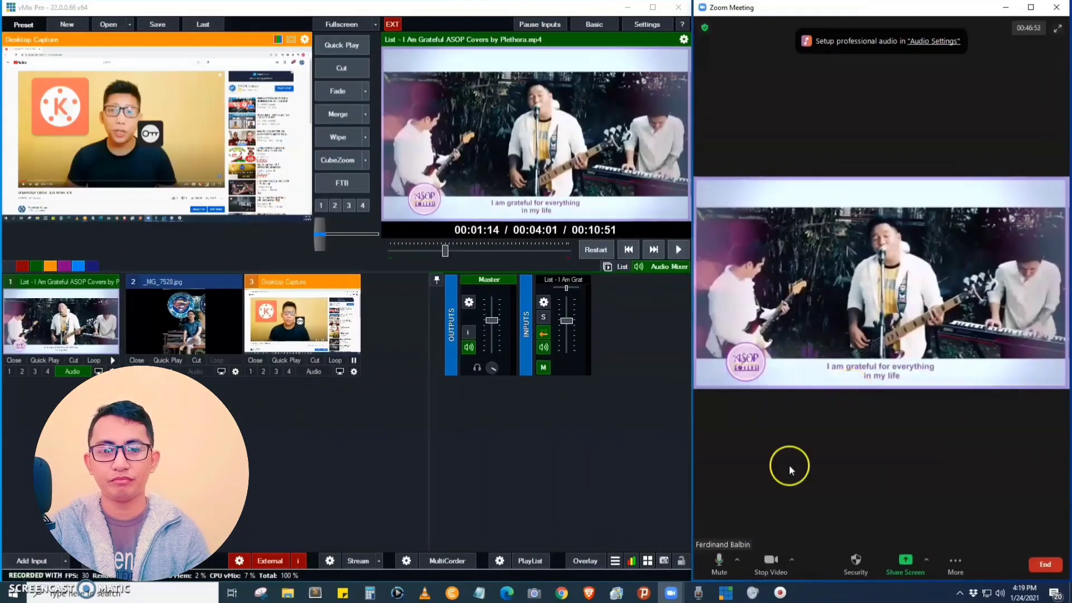
click(739, 558)
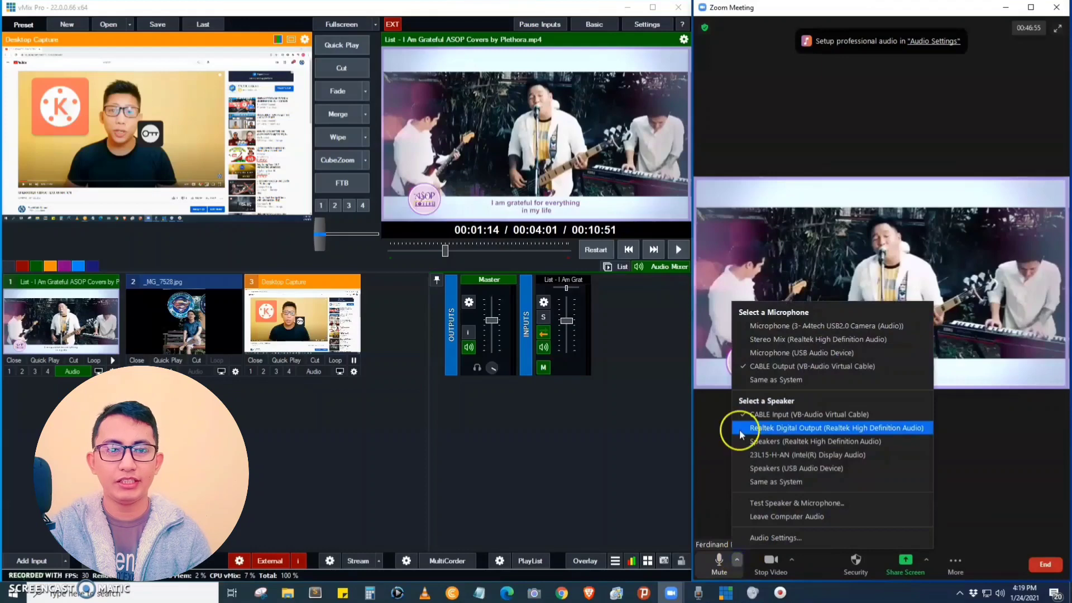
Play the list video in vMix while raising the Master and list input volumes, and pause it
click(674, 250)
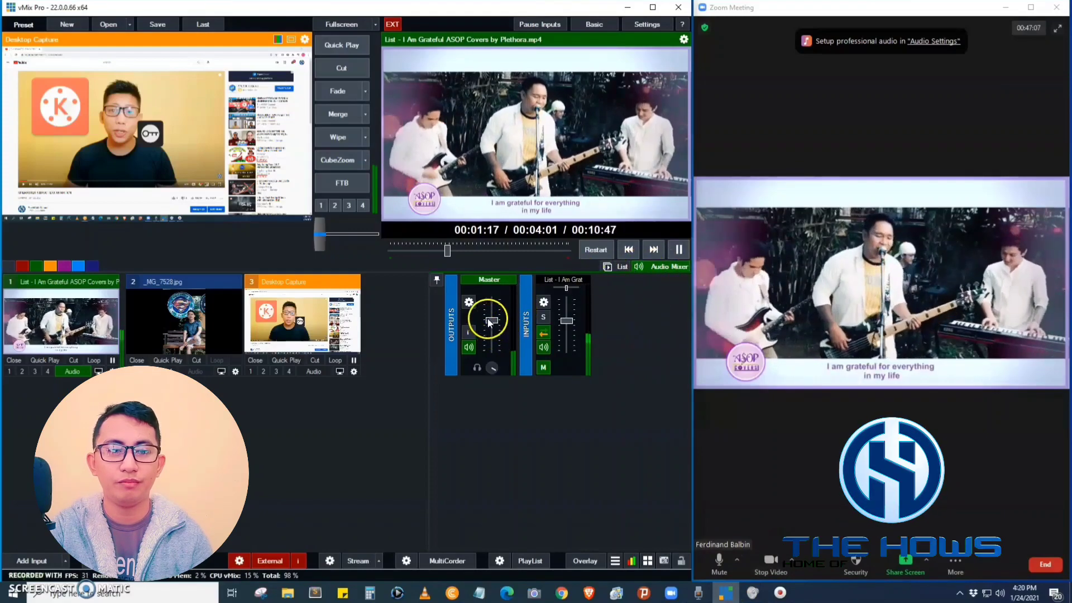
drag(488, 323, 491, 300)
drag(564, 314, 566, 301)
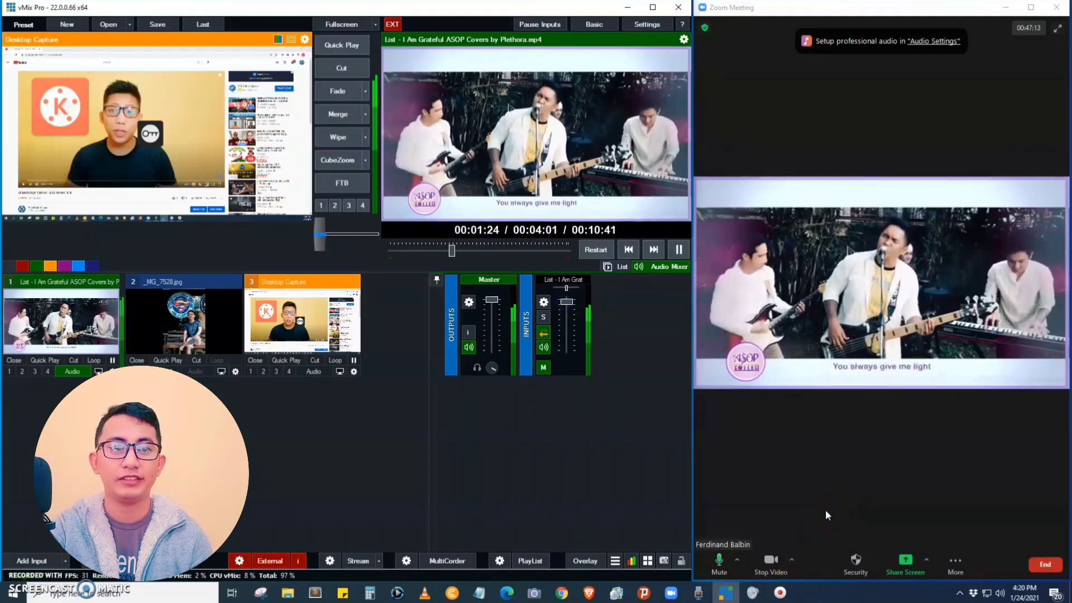
click(680, 251)
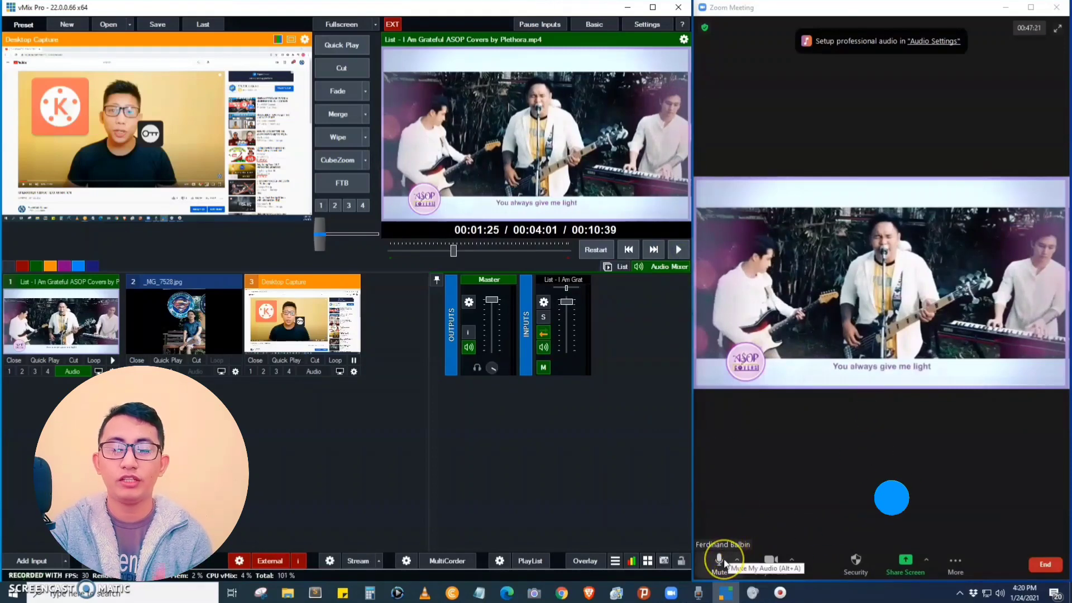
Check the Zoom microphone controls and play the list video briefly to test the meeting audio
click(732, 560)
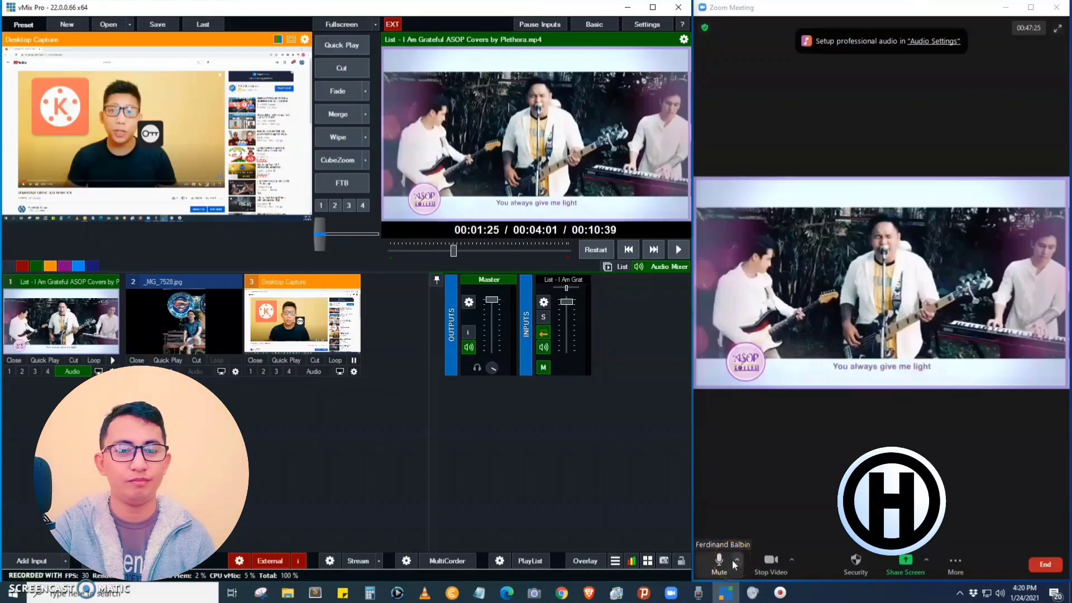
click(720, 563)
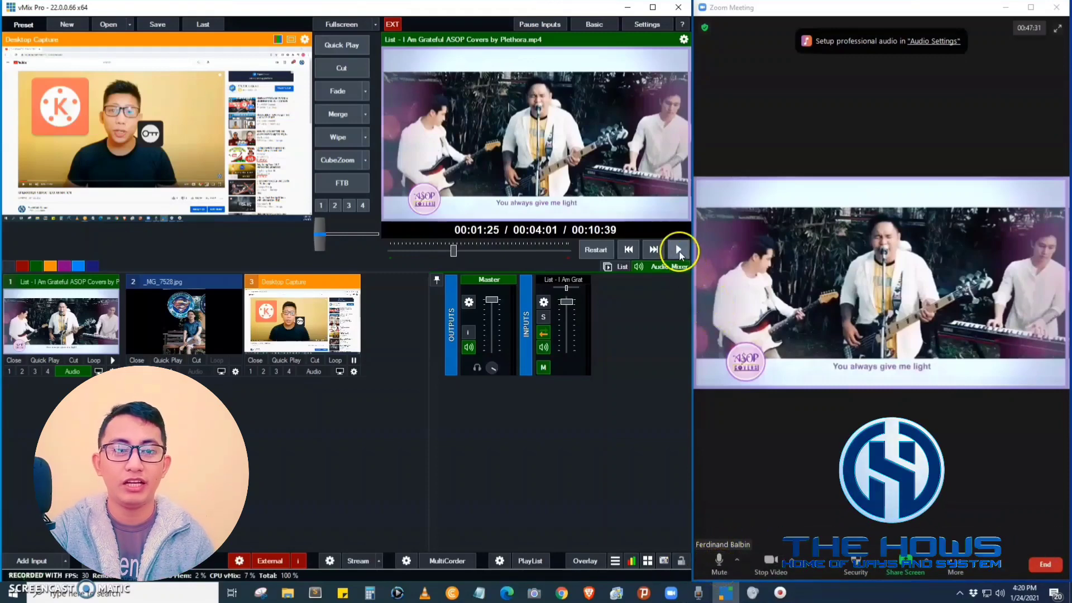
click(679, 250)
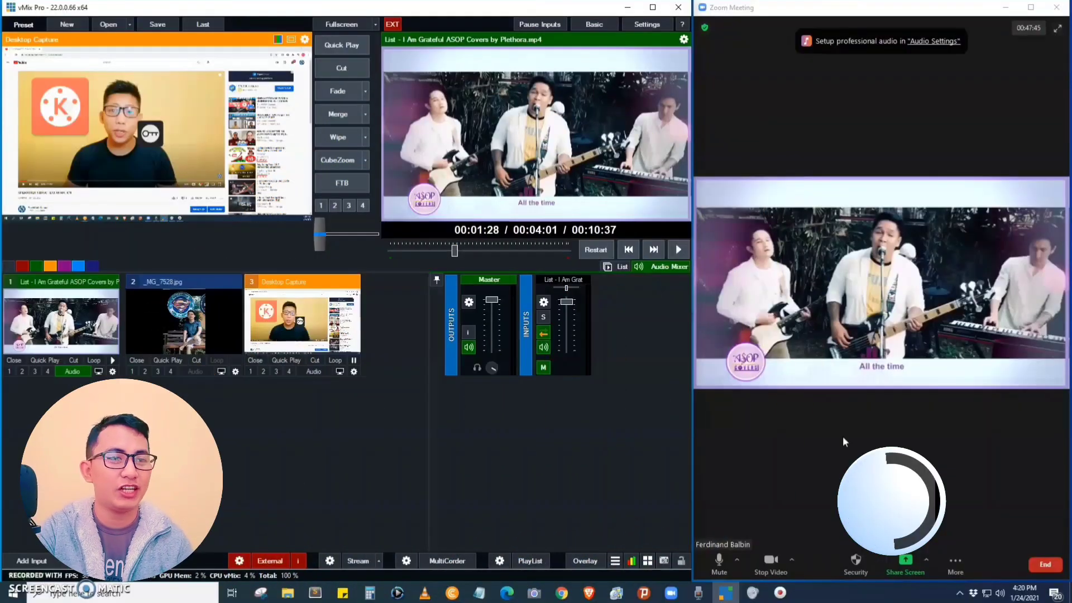
Send _MG_7528.jpg to the output with a Fade transition
click(190, 332)
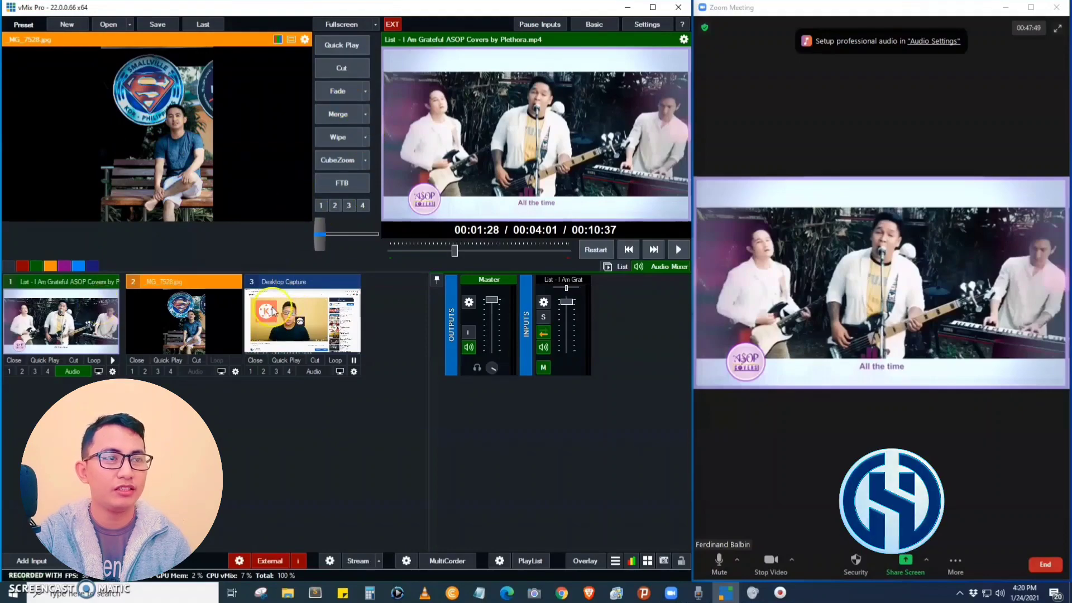
click(335, 89)
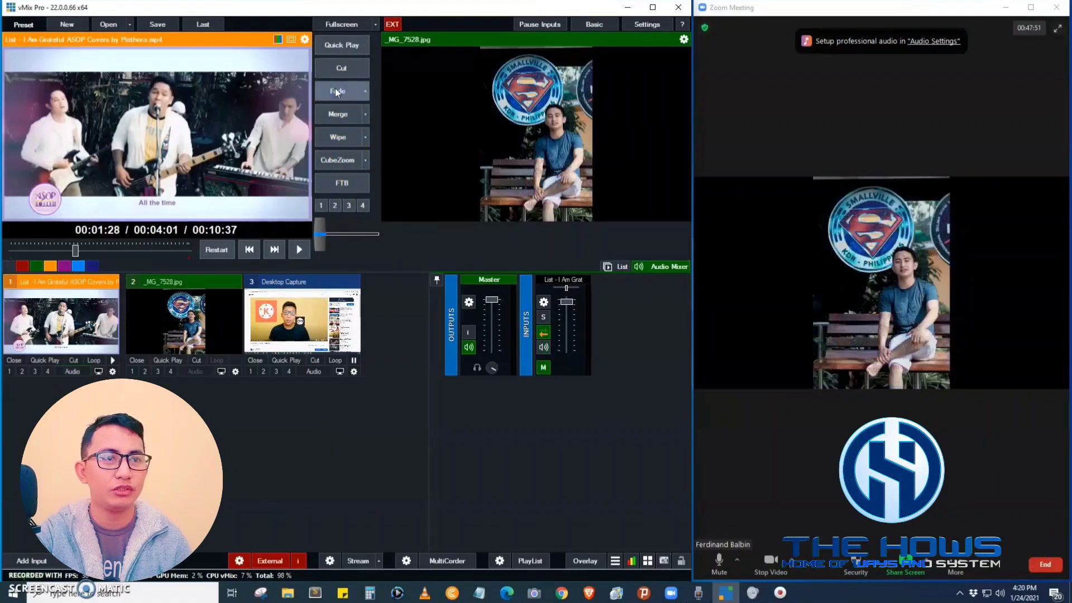